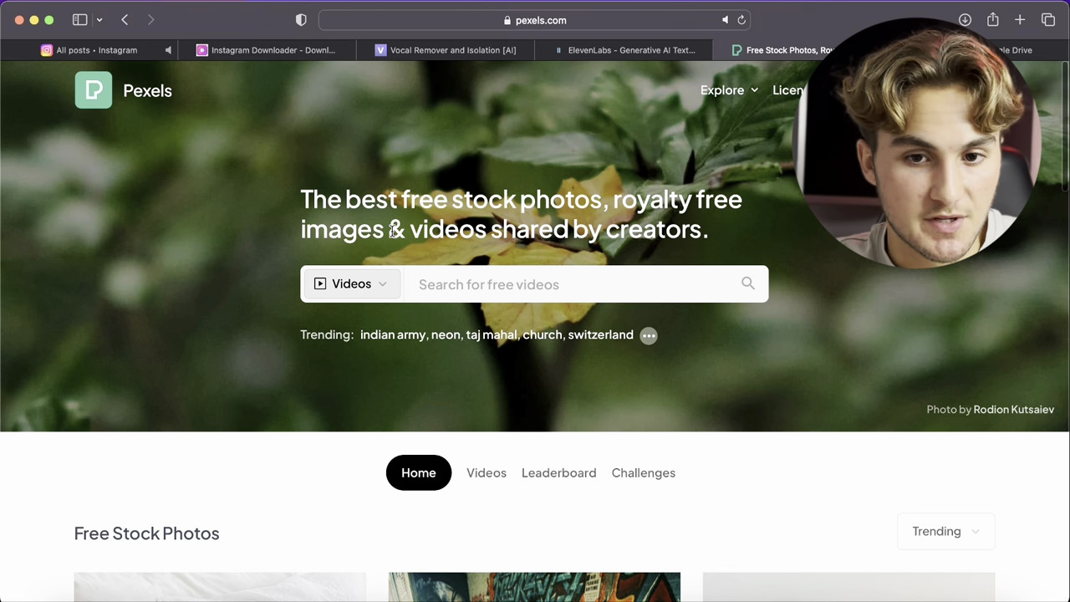
Step: Ready the Pexels search for free stock videos, keeping Videos as the media type
left_click(369, 293)
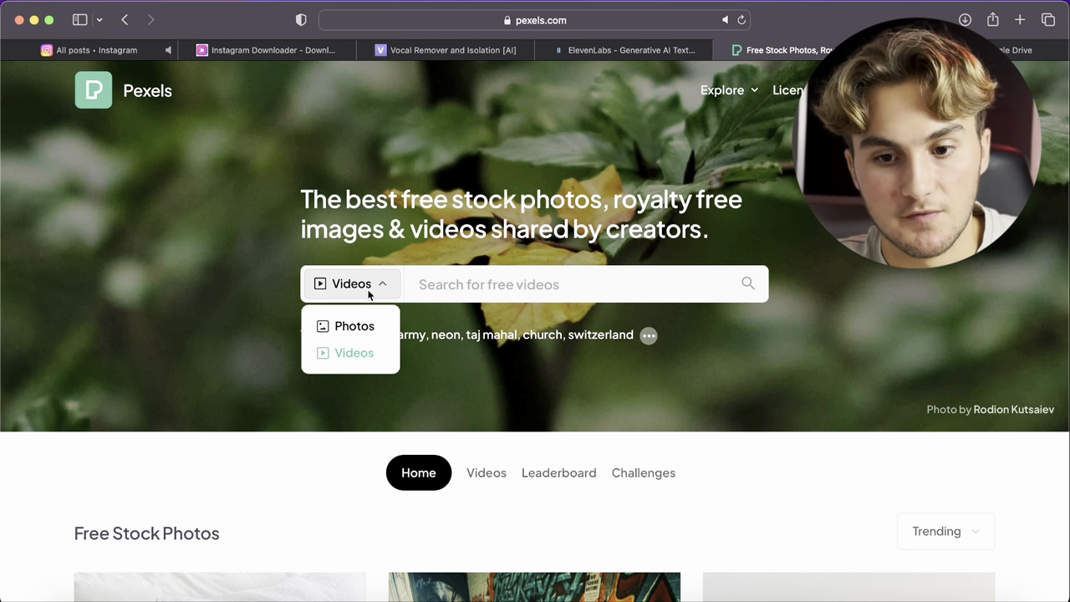
left_click(477, 288)
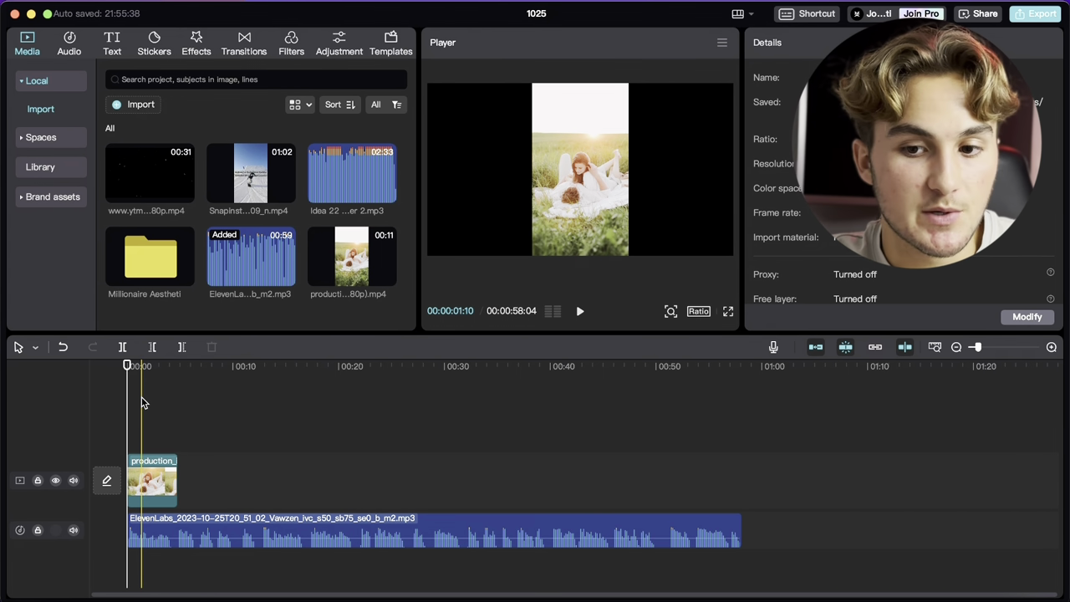
Step: Switch to the CapCut project and set its aspect ratio to 9:16
left_click(699, 311)
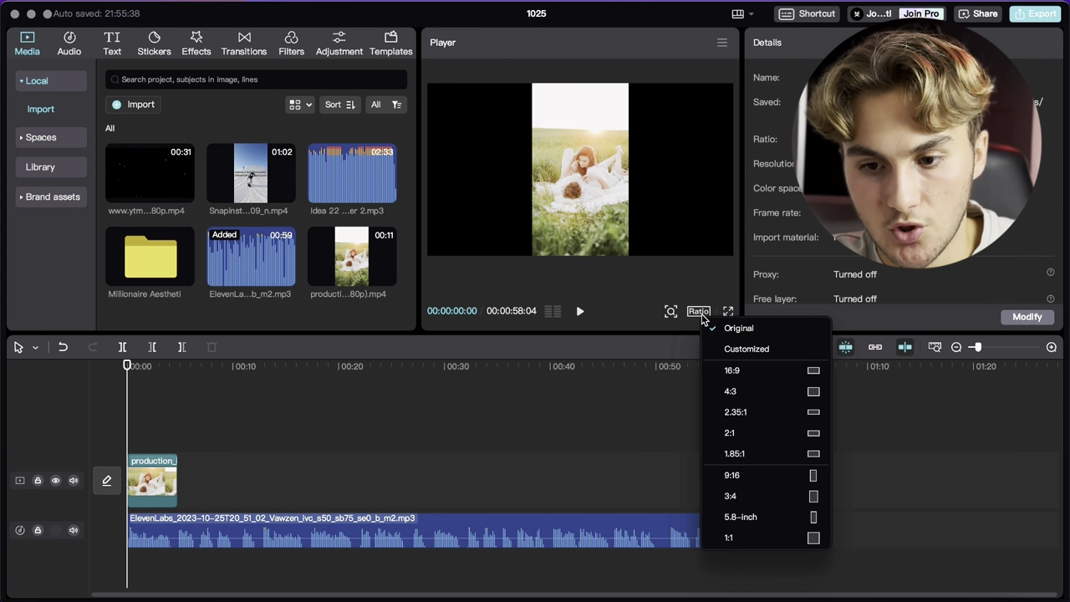
left_click(748, 482)
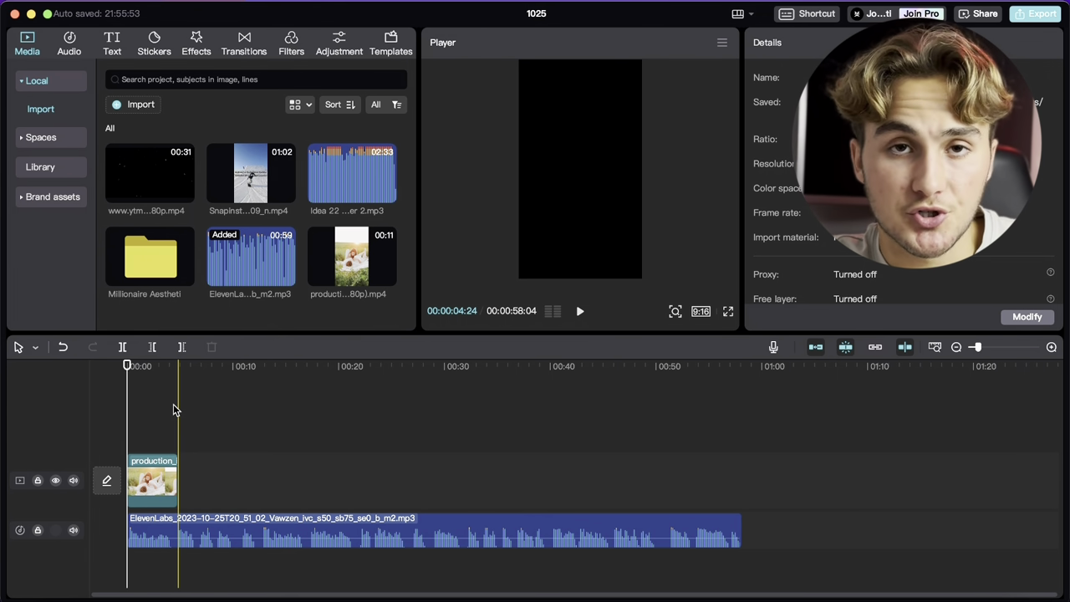
Step: Open the yellow footage folder among the imported media and browse its clips
double_click(146, 261)
scroll(397, 287, "down", 3)
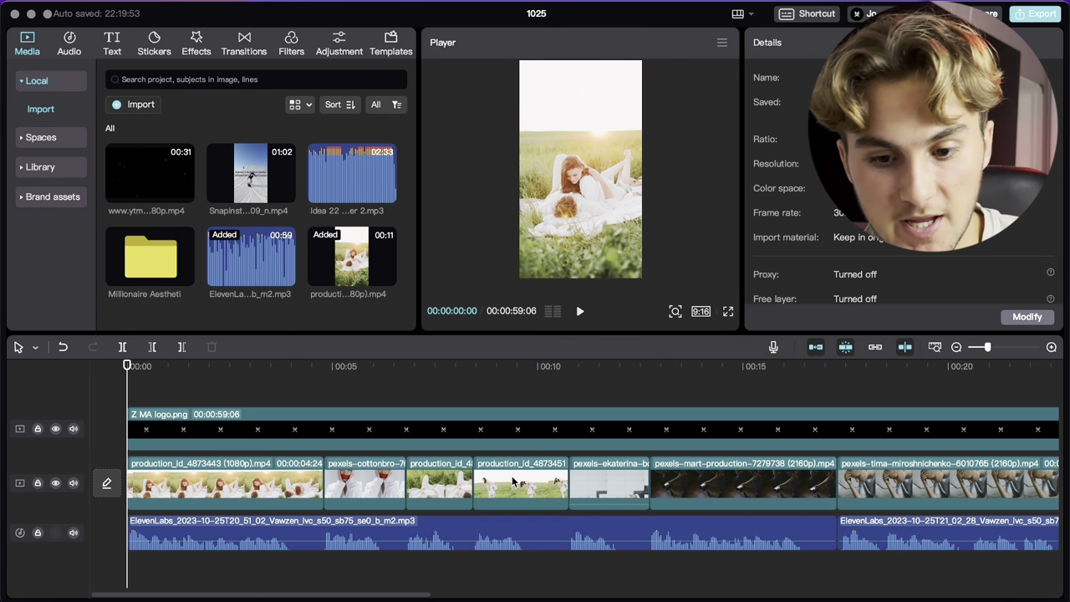
Step: Examine the assembled clip sequence and the Z MA logo.png overlay spanning it, including the overlay's blend settings
scroll(512, 481, "right", 5)
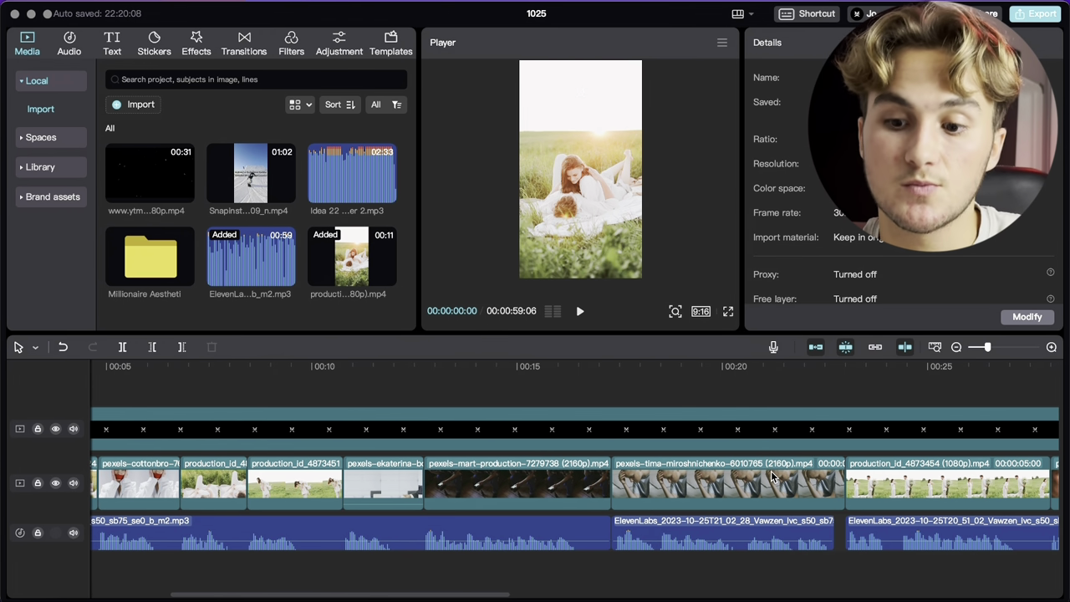
scroll(773, 476, "left", 5)
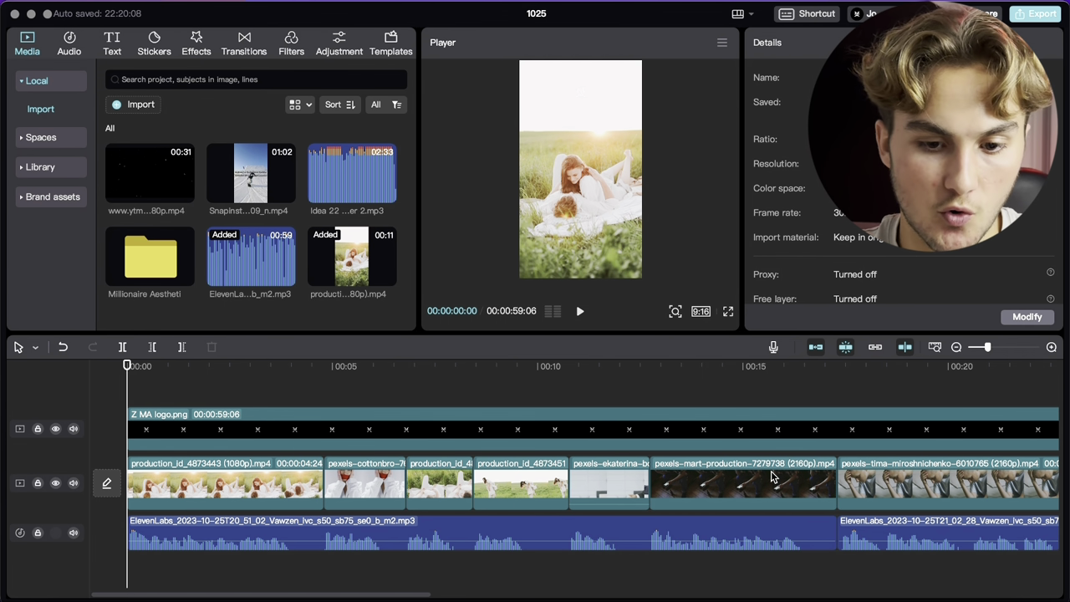
left_click(332, 446)
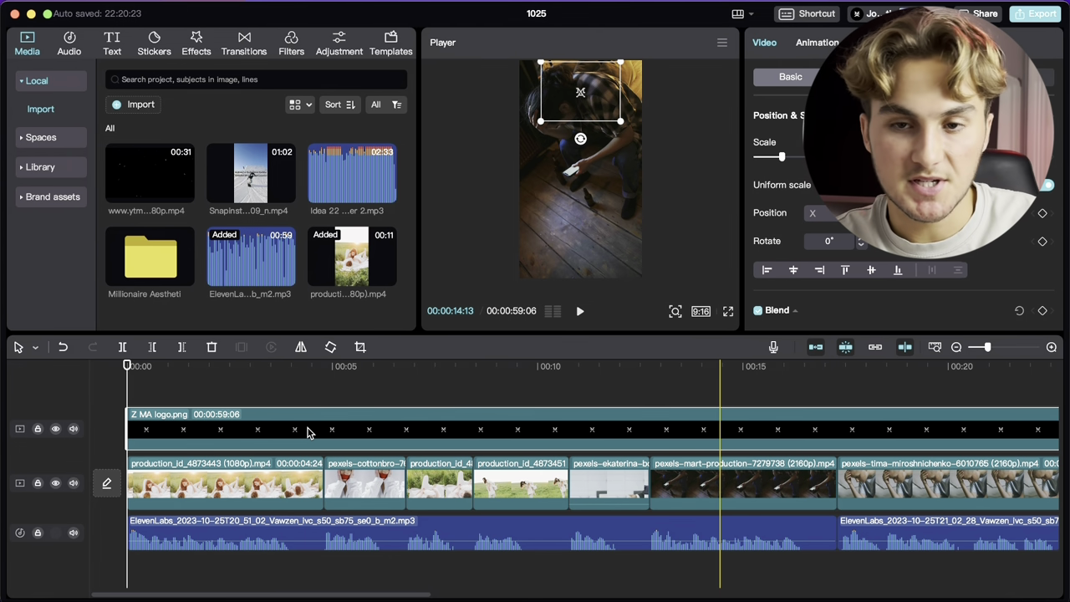
scroll(641, 407, "right", 3)
scroll(641, 407, "right", 10)
scroll(823, 262, "down", 3)
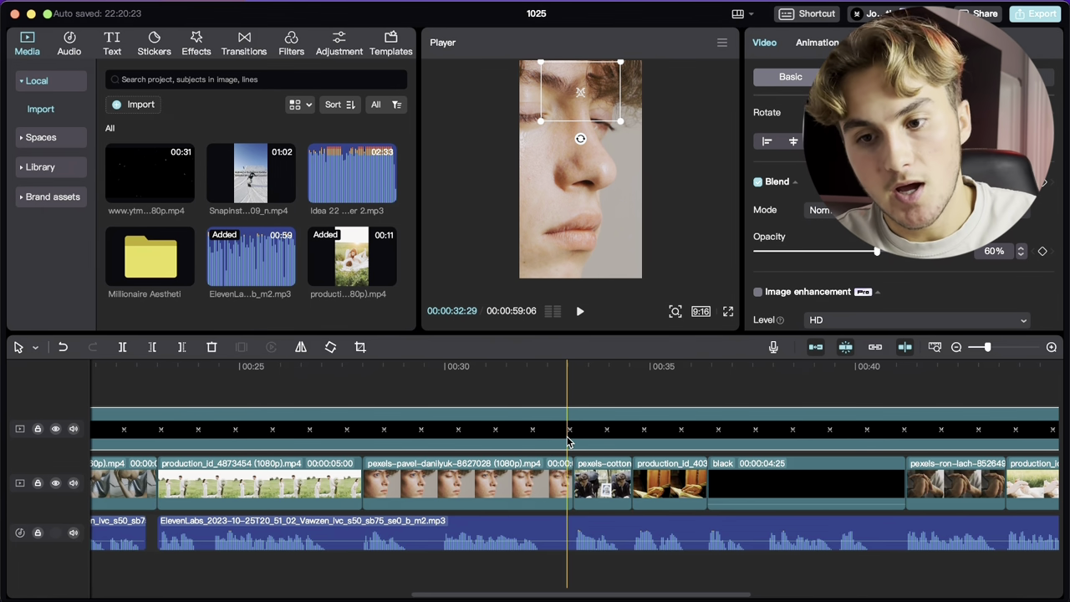
scroll(566, 440, "left", 15)
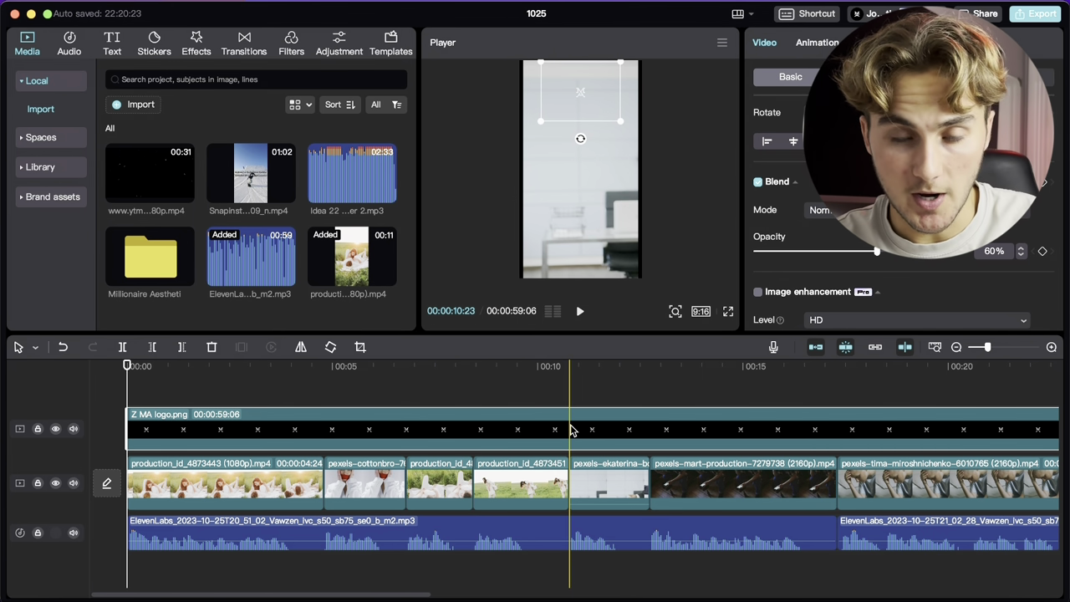
Step: Generate English auto captions from the voiceover
left_click(113, 42)
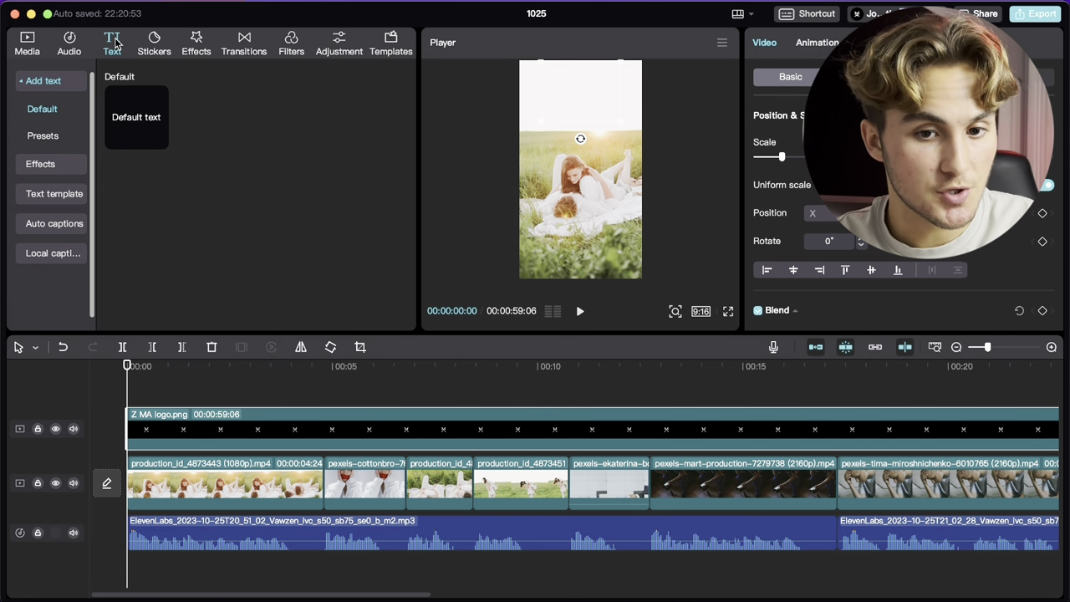
left_click(81, 223)
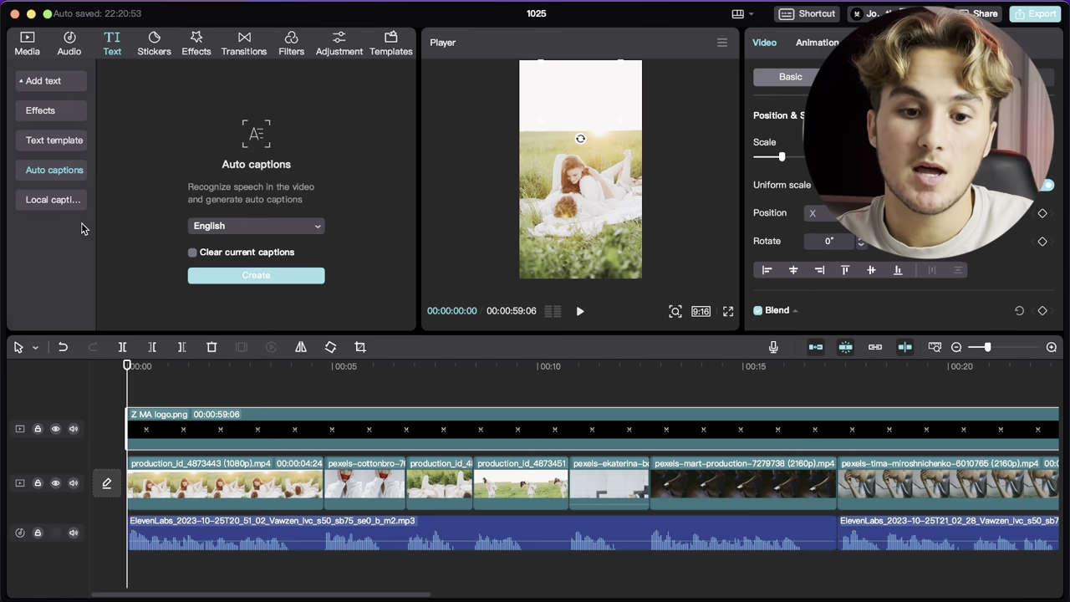
left_click(287, 278)
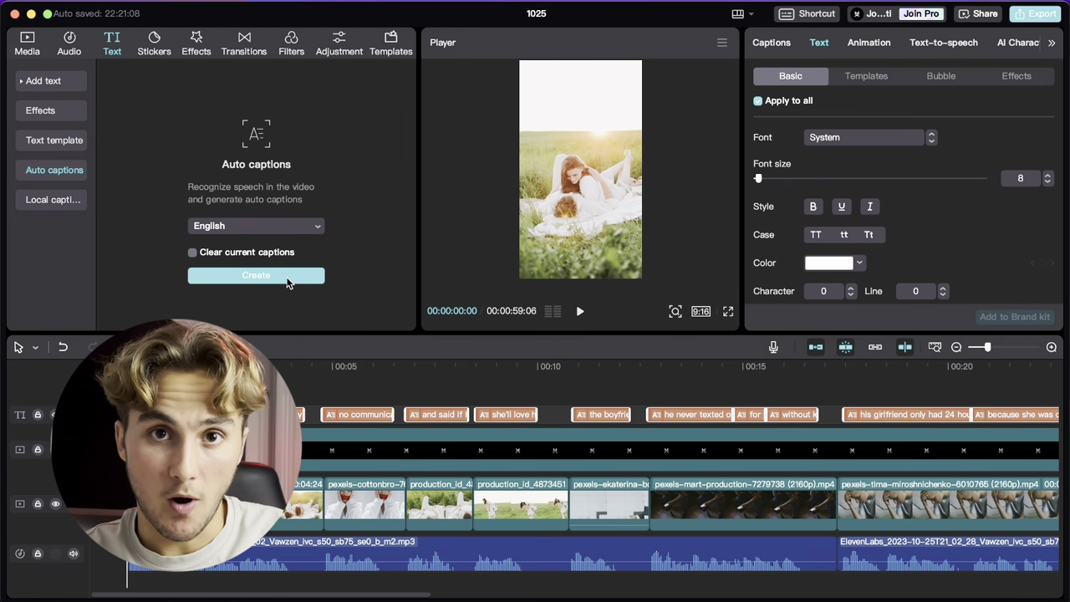
Step: Set the font of all captions to Classic2 and their case to title case (Tt)
left_click(890, 138)
left_click(886, 143)
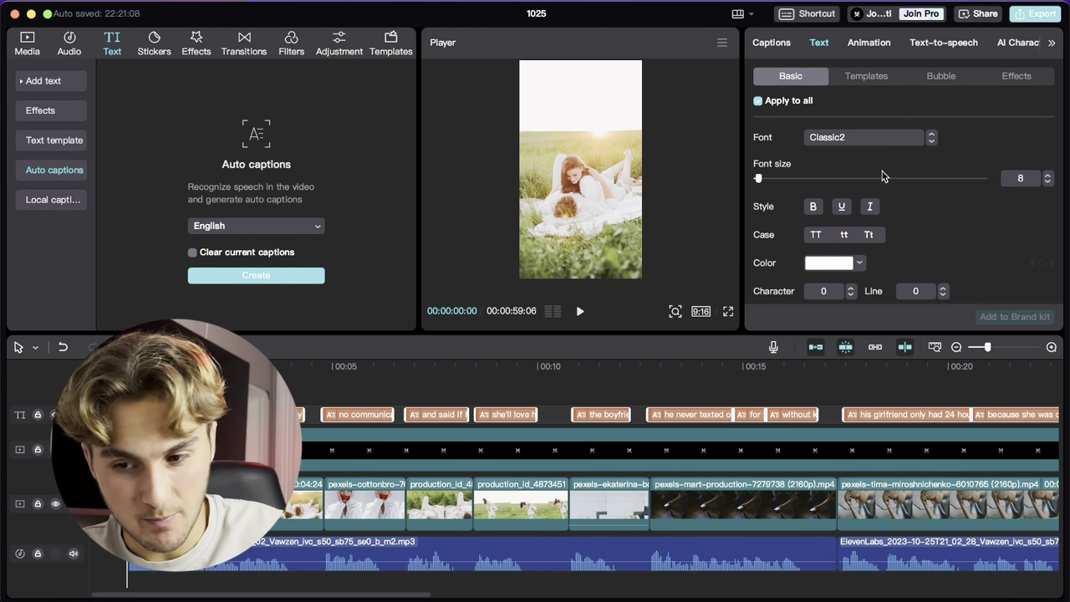
left_click(870, 236)
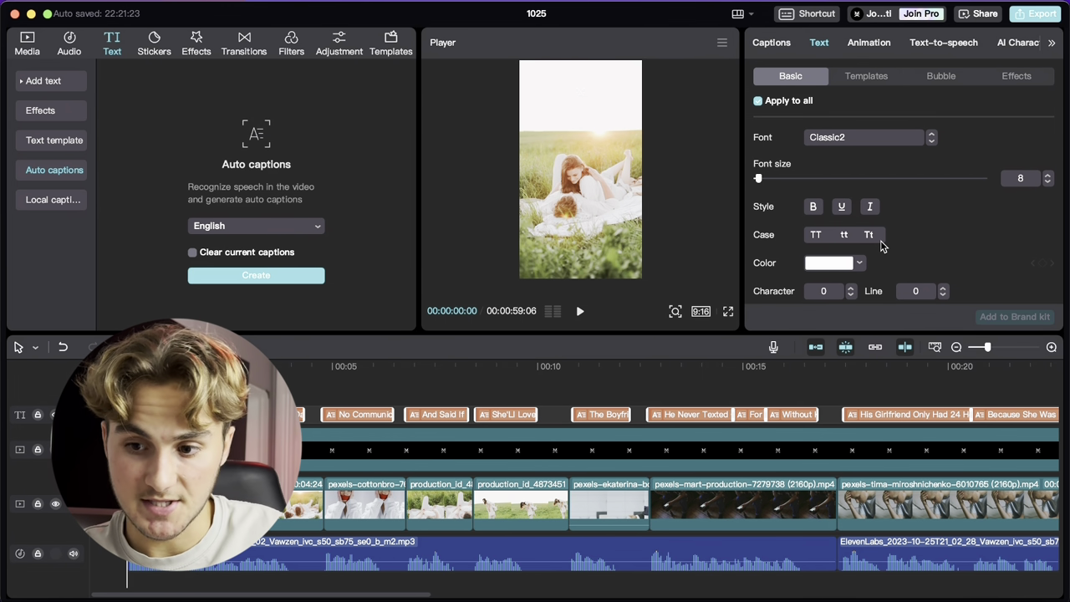
Step: Enable a shadow on all captions and check the caption text's position, stroke and shadow settings
scroll(873, 239, "down", 5)
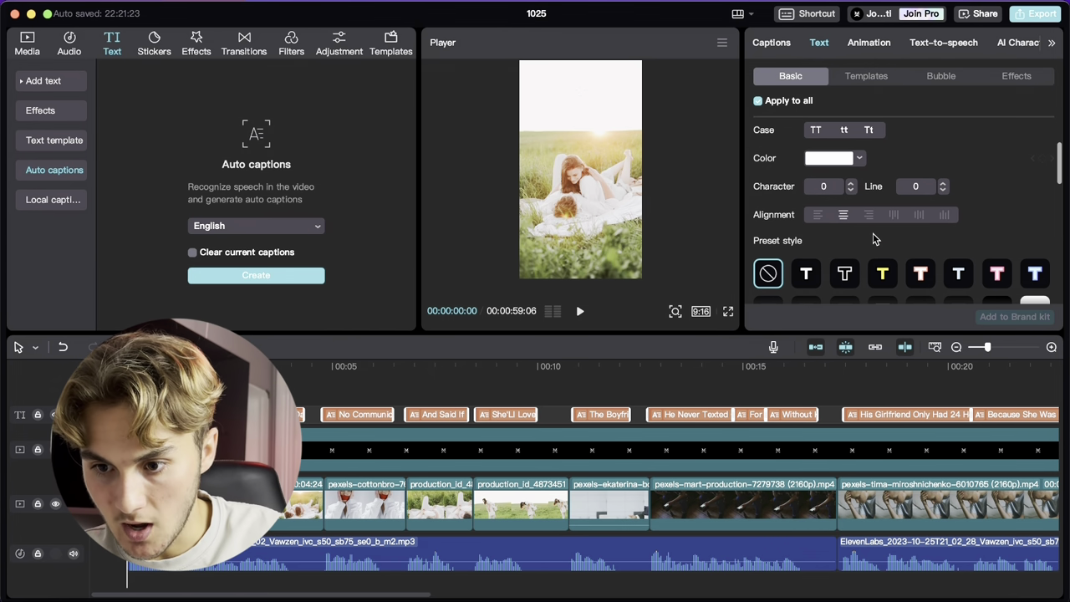
scroll(816, 234, "down", 8)
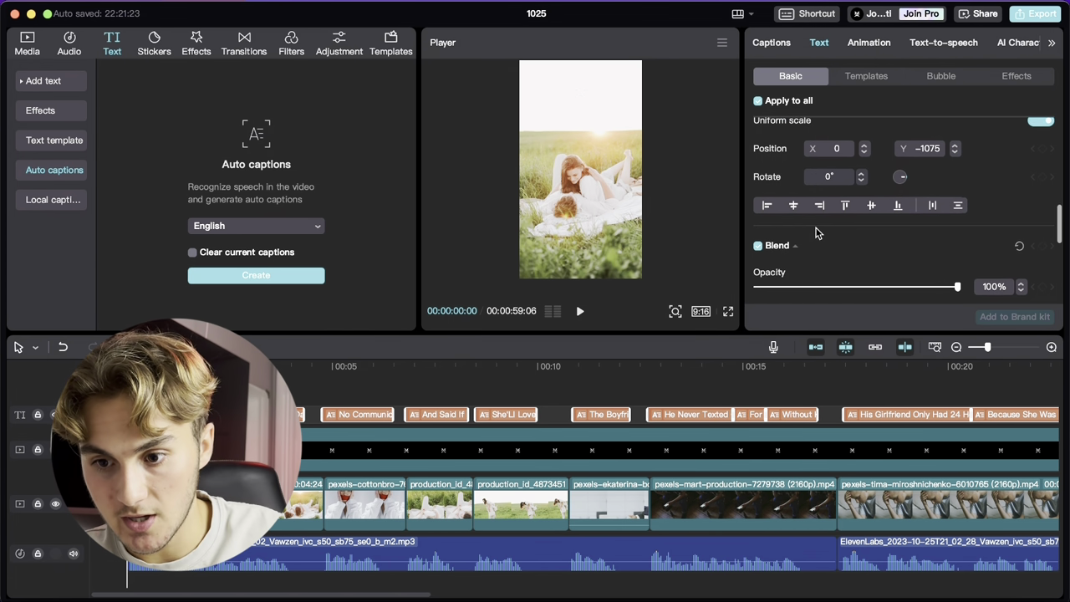
scroll(817, 234, "up", 2)
scroll(816, 234, "down", 2)
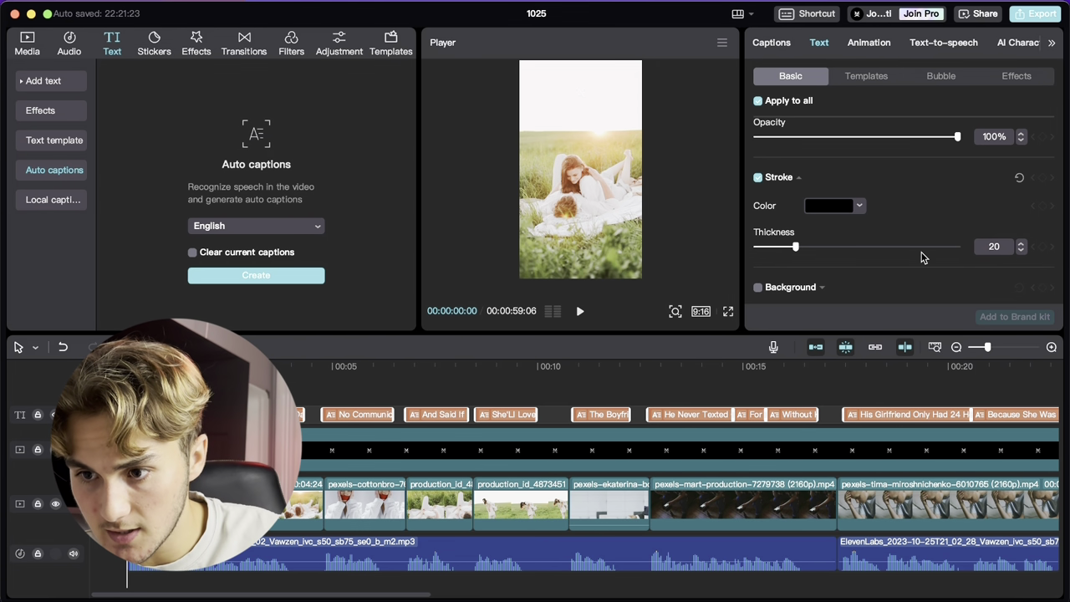
scroll(923, 257, "down", 4)
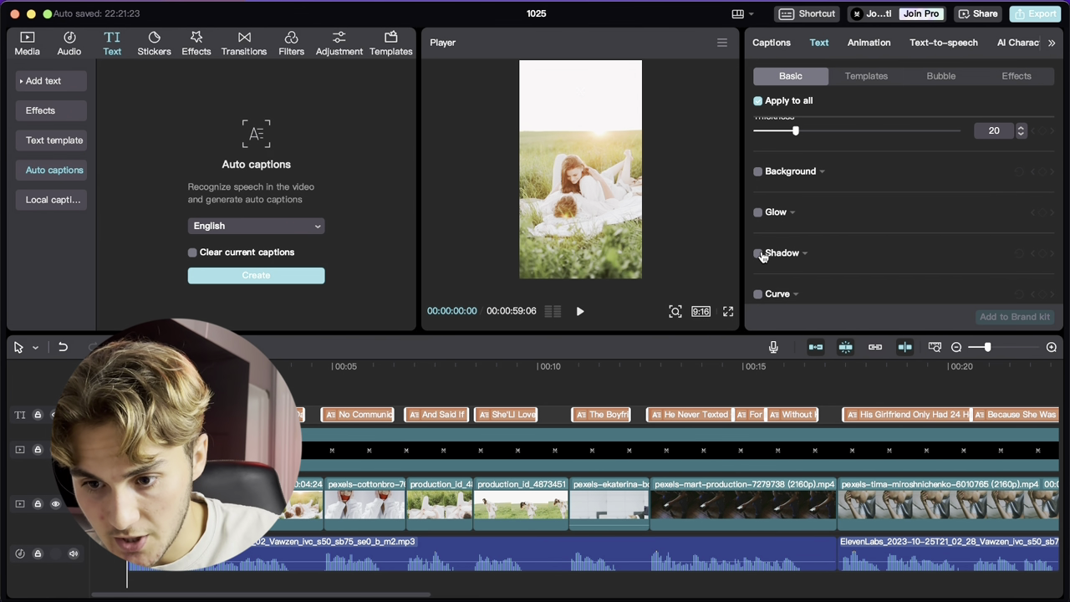
left_click(758, 253)
scroll(871, 236, "down", 3)
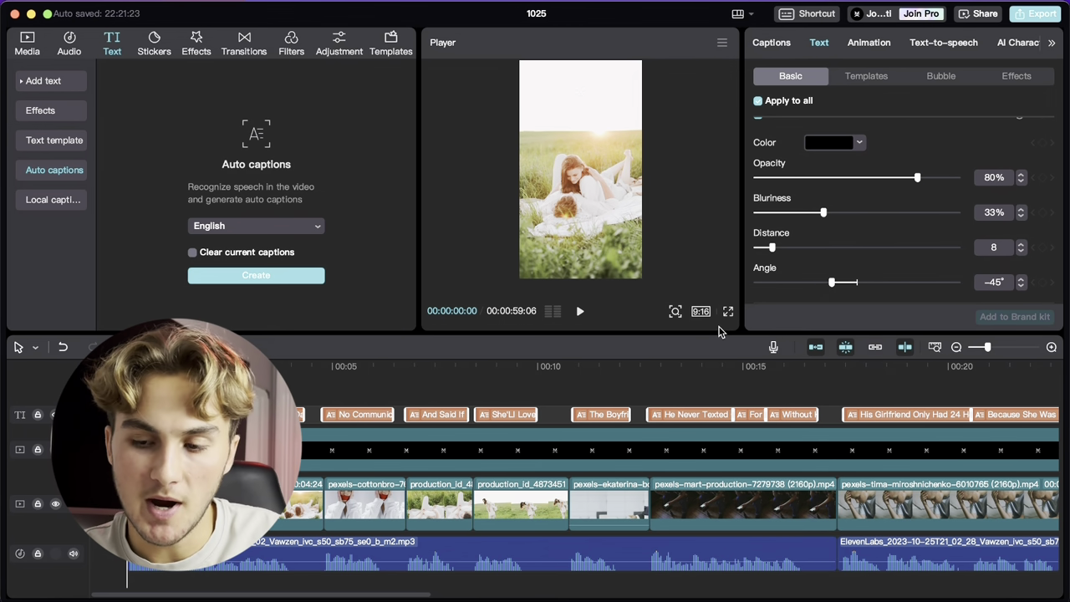
scroll(848, 241, "up", 10)
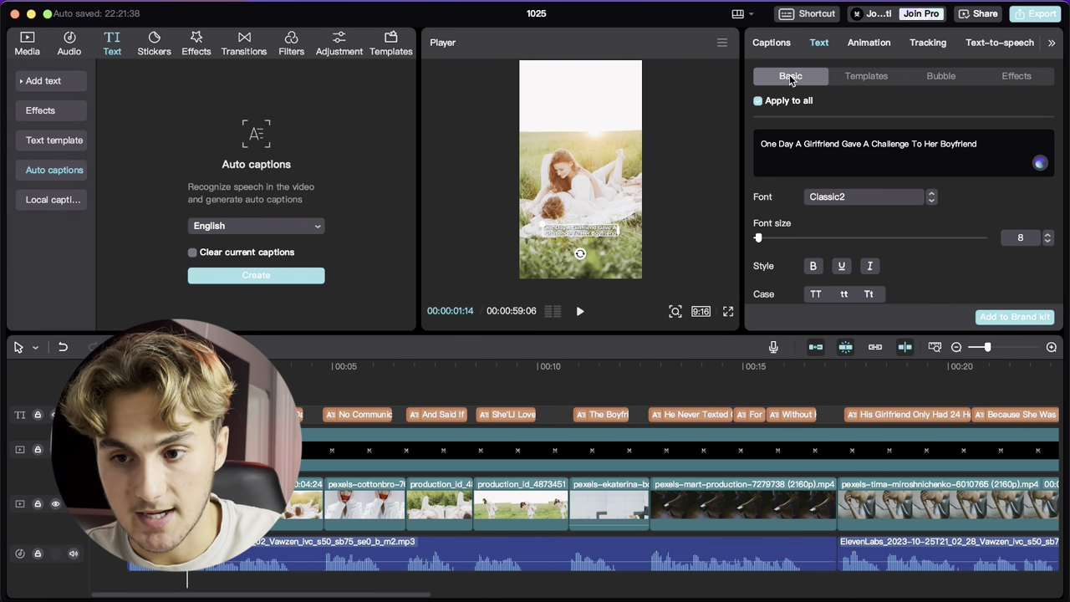
Step: Split the first caption after "Challenge" so that "To Her Boyfriend" becomes its own caption
left_click(784, 46)
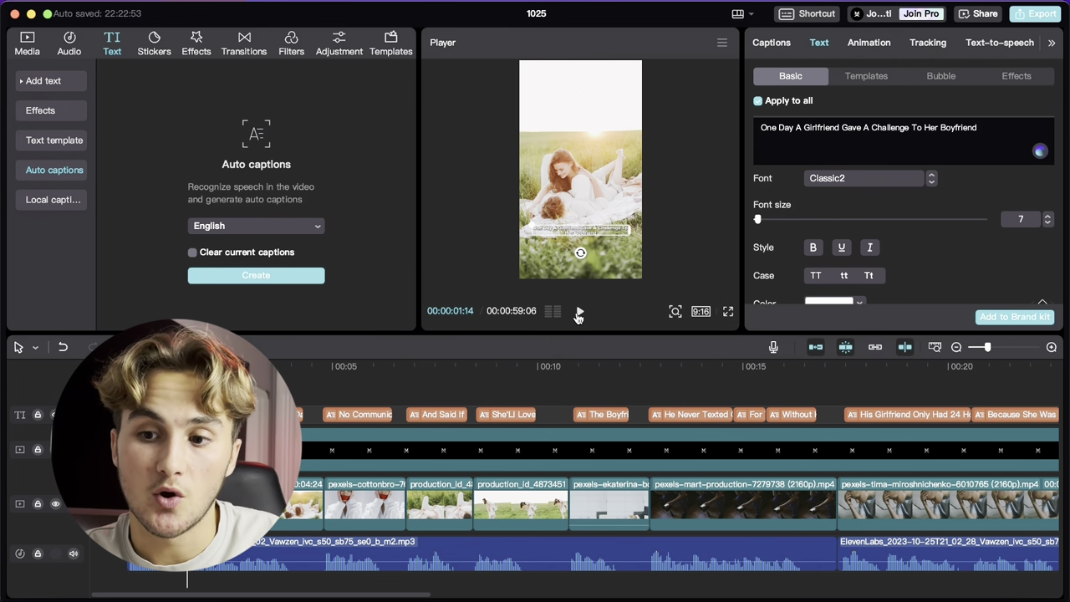
left_click(767, 44)
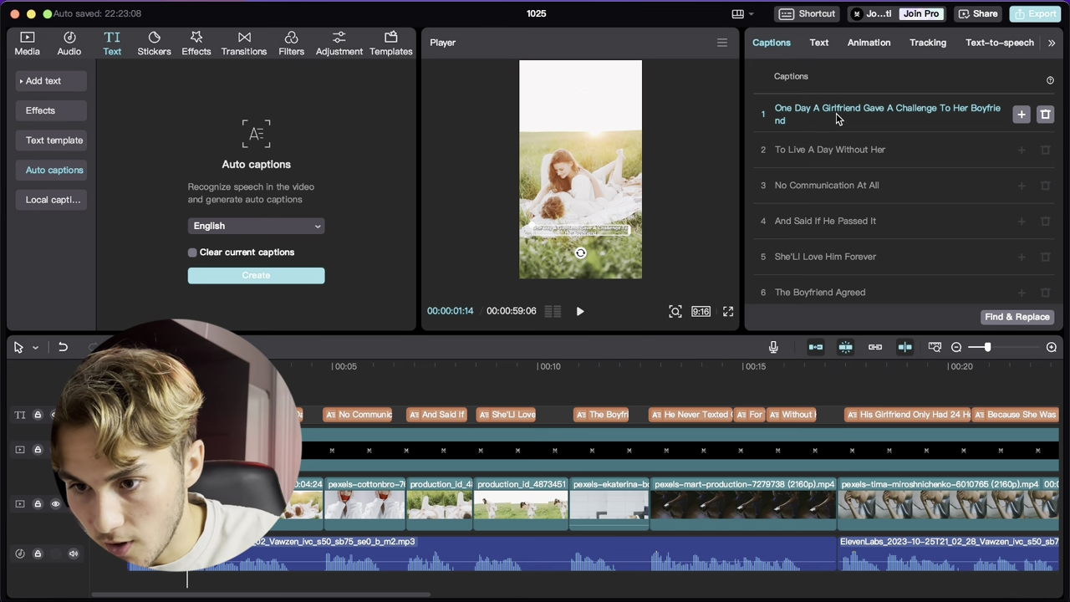
left_click(939, 112)
key("Return")
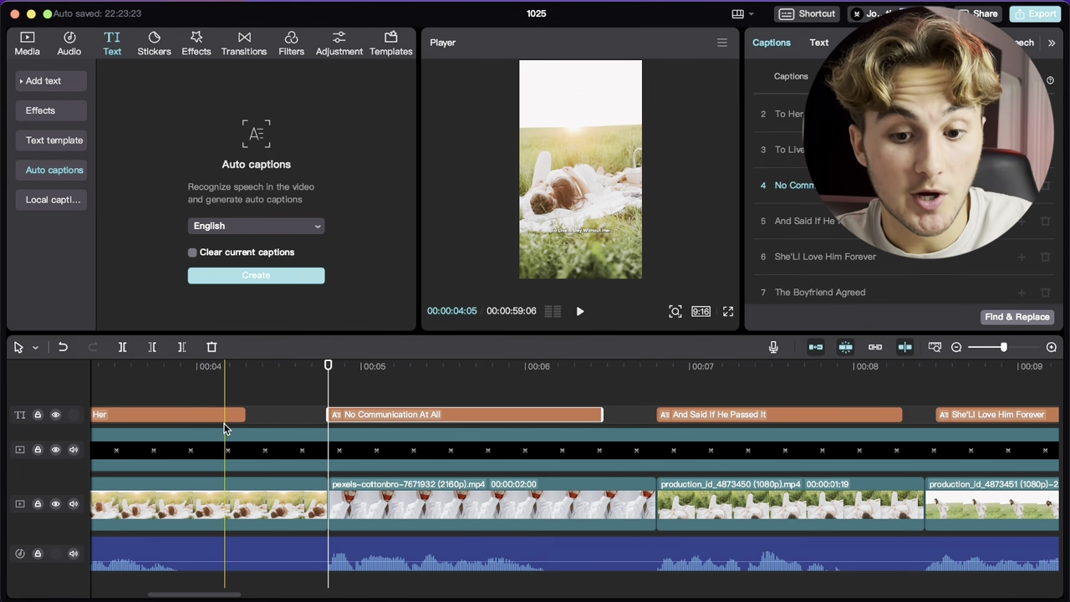
Step: Extend the end of the "To Live A Day Without Her" caption to the start of "No Communication At All"
left_click(227, 384)
left_click(239, 415)
left_click_drag(245, 415, 347, 418)
key("Up")
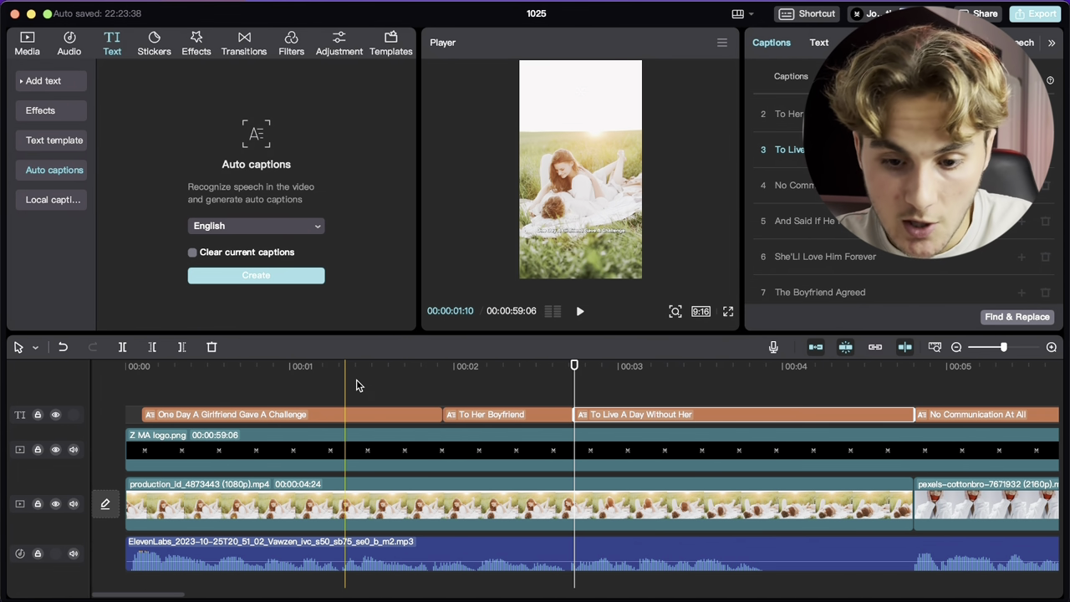
left_click(916, 374)
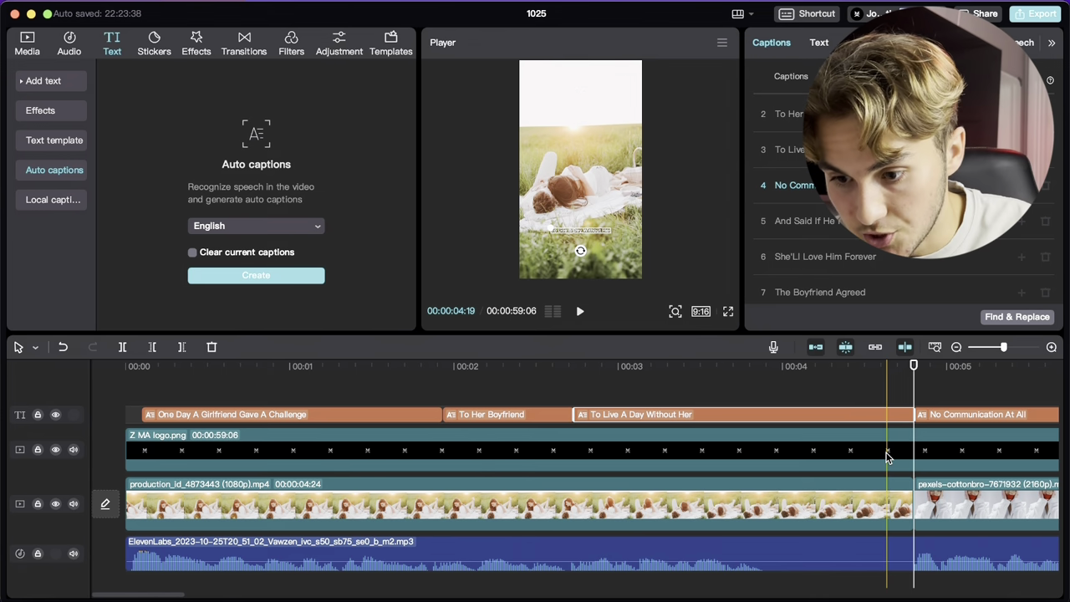
Step: Examine the caption timing against the clips and voiceover along the timeline
scroll(752, 384, "right", 5)
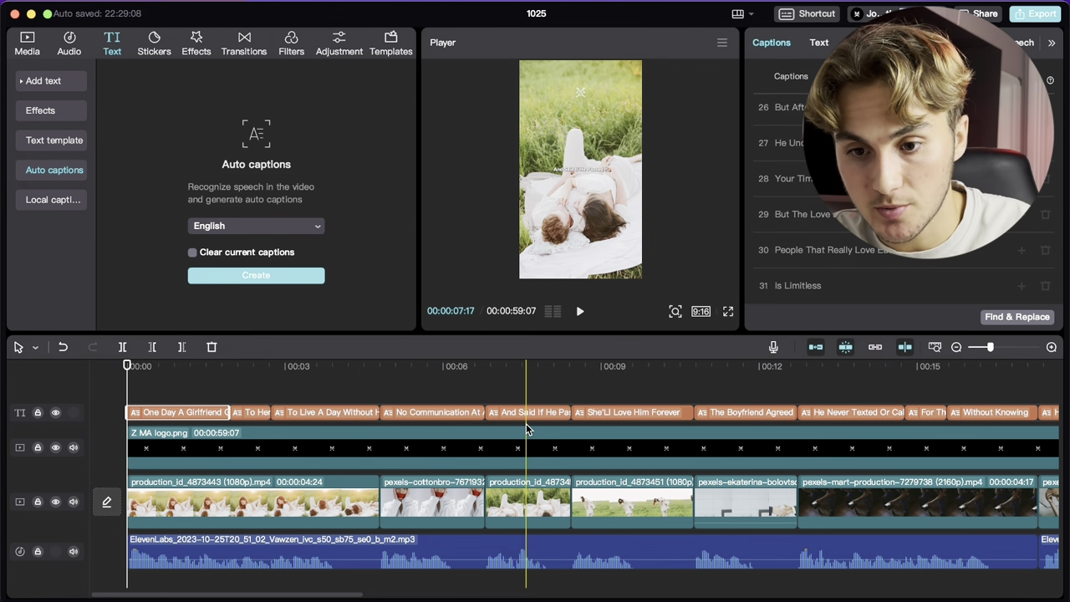
scroll(526, 423, "right", 6)
scroll(551, 421, "right", 6)
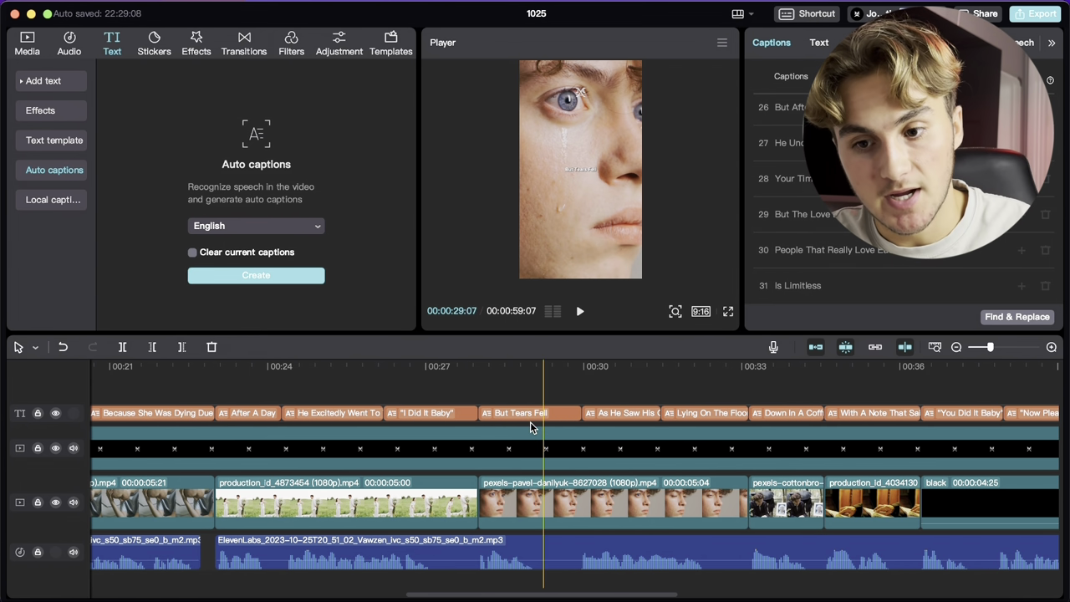
scroll(585, 401, "left", 3)
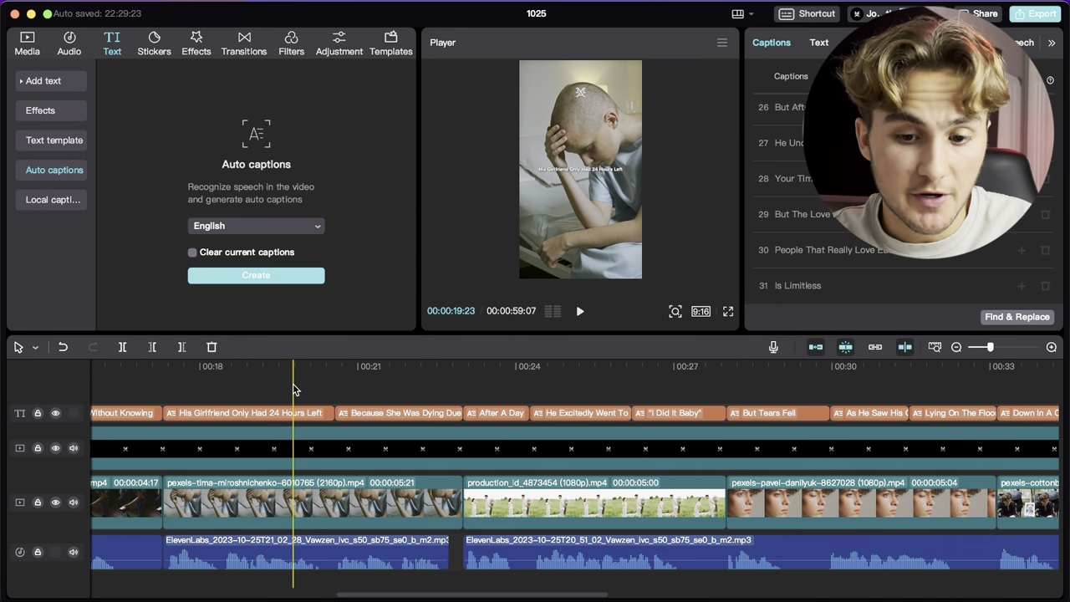
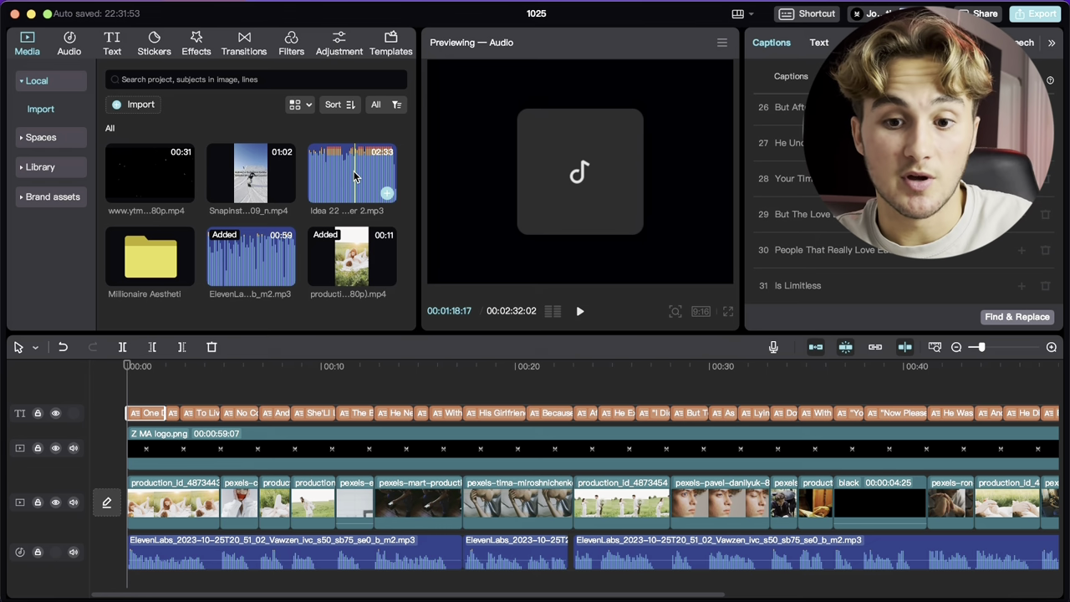
Step: Place the Idea 22 music track beneath the voiceover from the start of the timeline and adjust its volume
left_click_drag(354, 175, 314, 565)
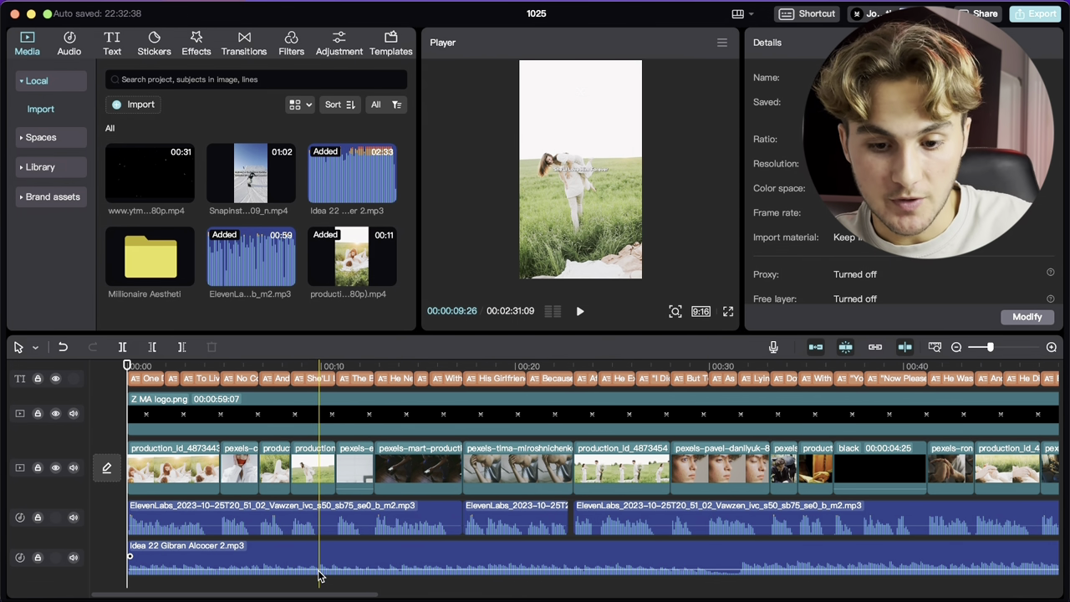
mouse_move(315, 570)
left_mouse_down()
mouse_move(318, 558)
mouse_move(316, 570)
left_mouse_up()
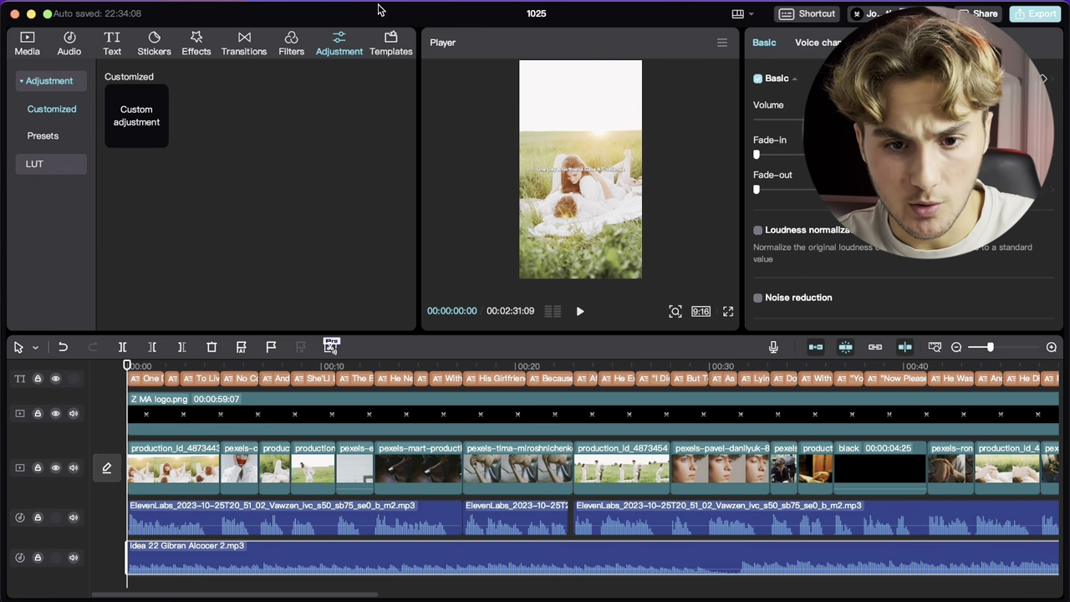
Step: Add a custom adjustment layer at the start of the timeline and extend it over the video clips
mouse_move(157, 139)
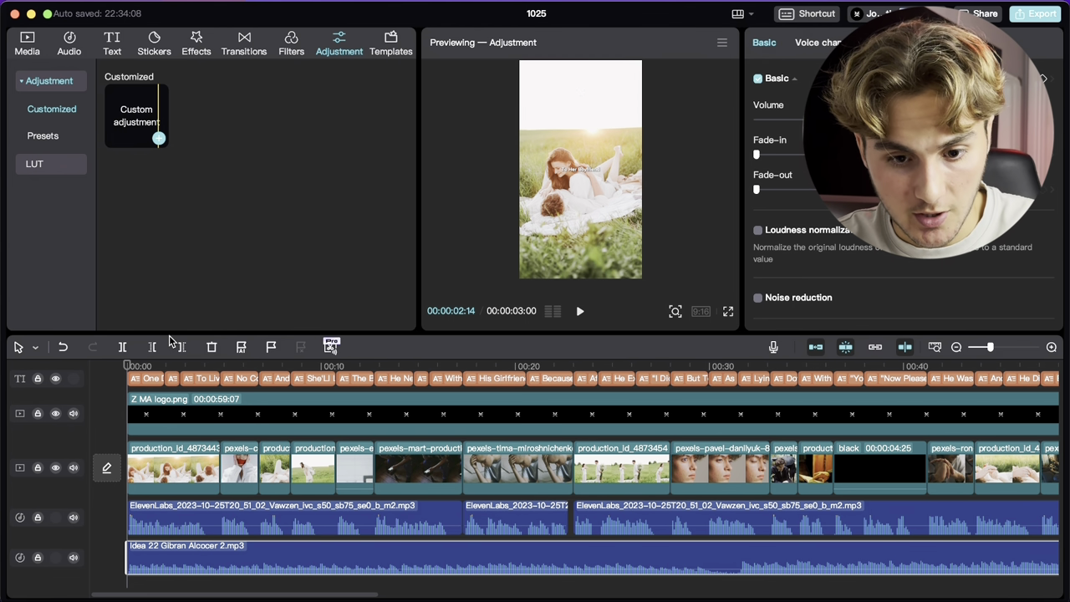
left_click(159, 139)
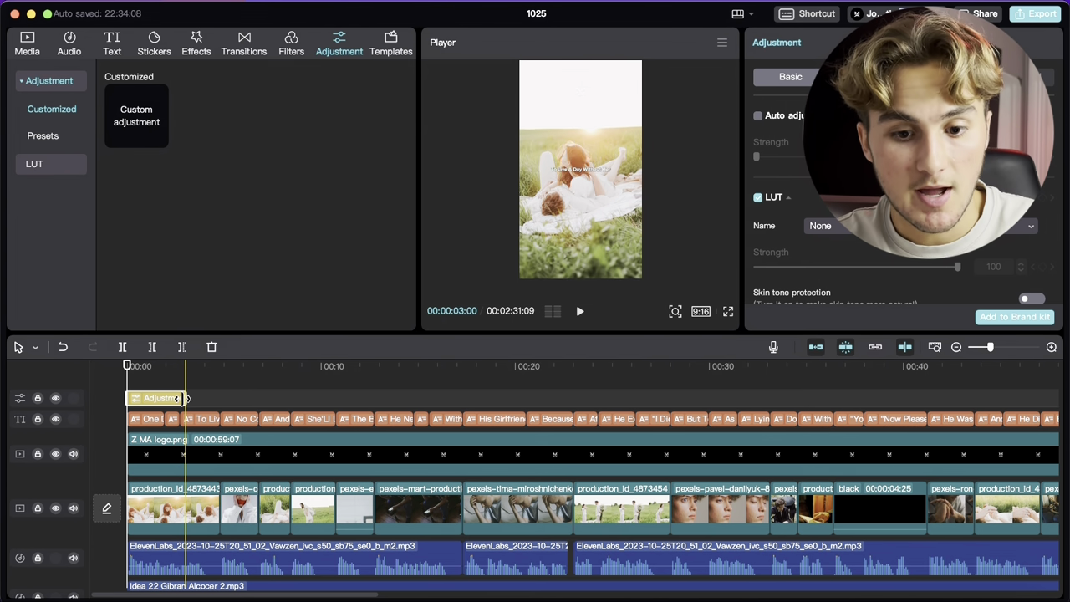
left_click_drag(186, 397, 395, 382)
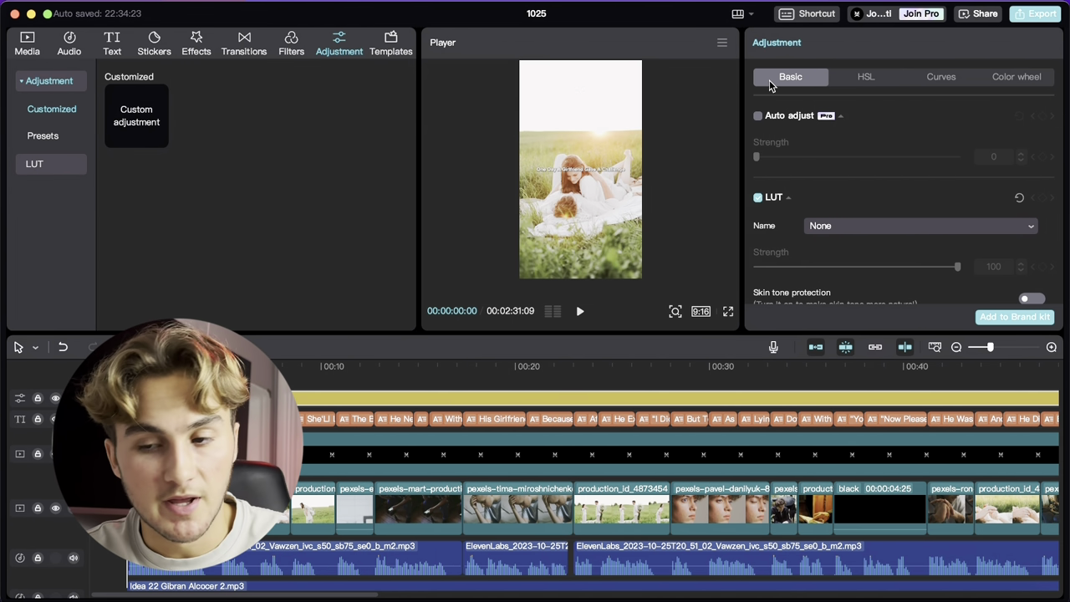
Step: Set the adjustment layer's saturation to -50 and its brightness to -15
scroll(837, 144, "down", 4)
scroll(838, 144, "down", 3)
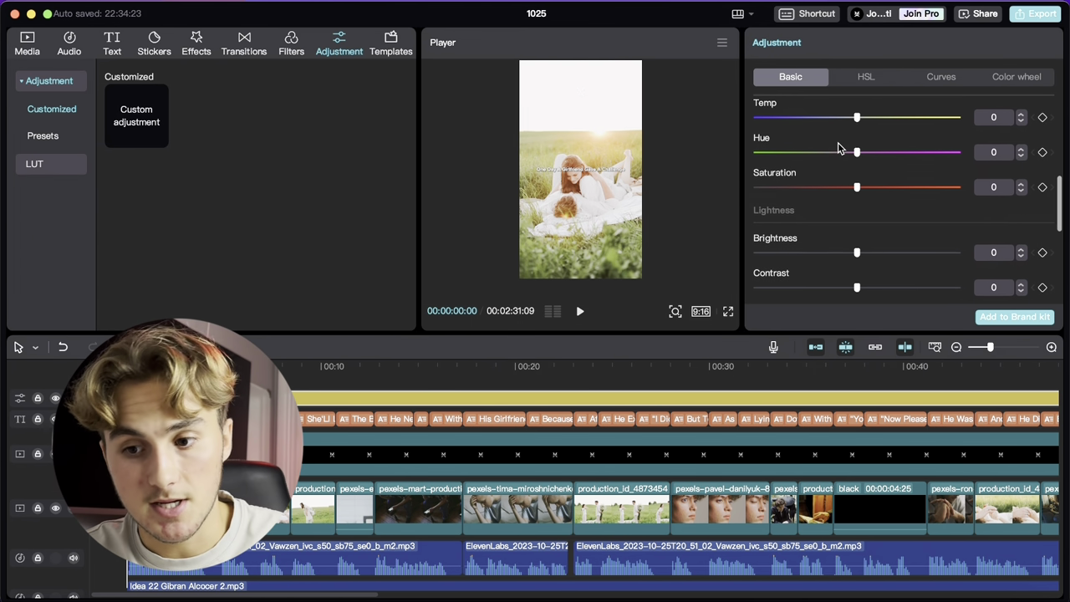
left_click_drag(856, 191, 696, 195)
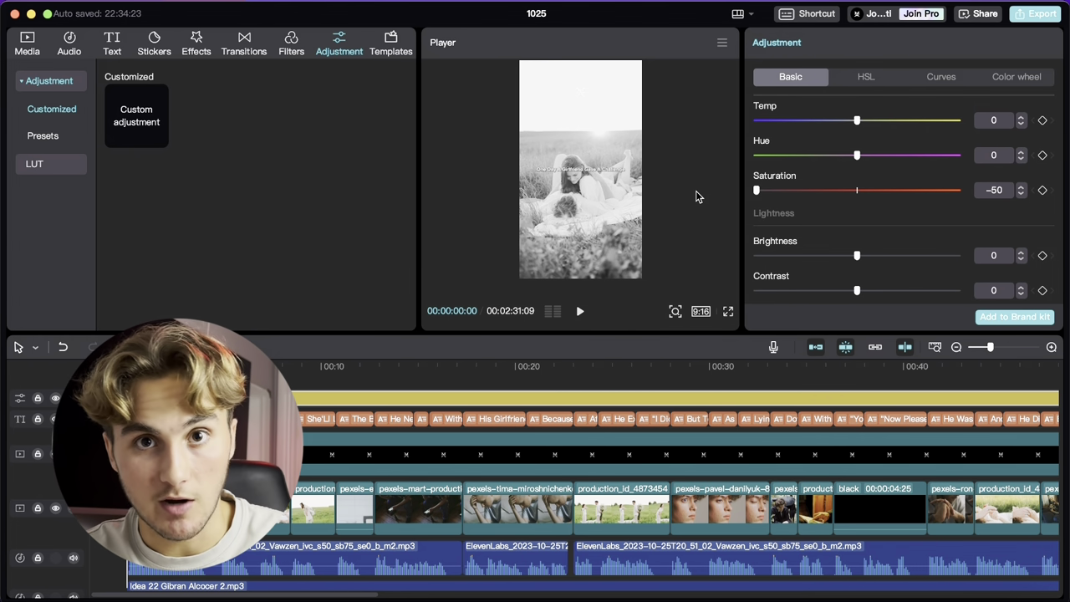
scroll(845, 227, "down", 1)
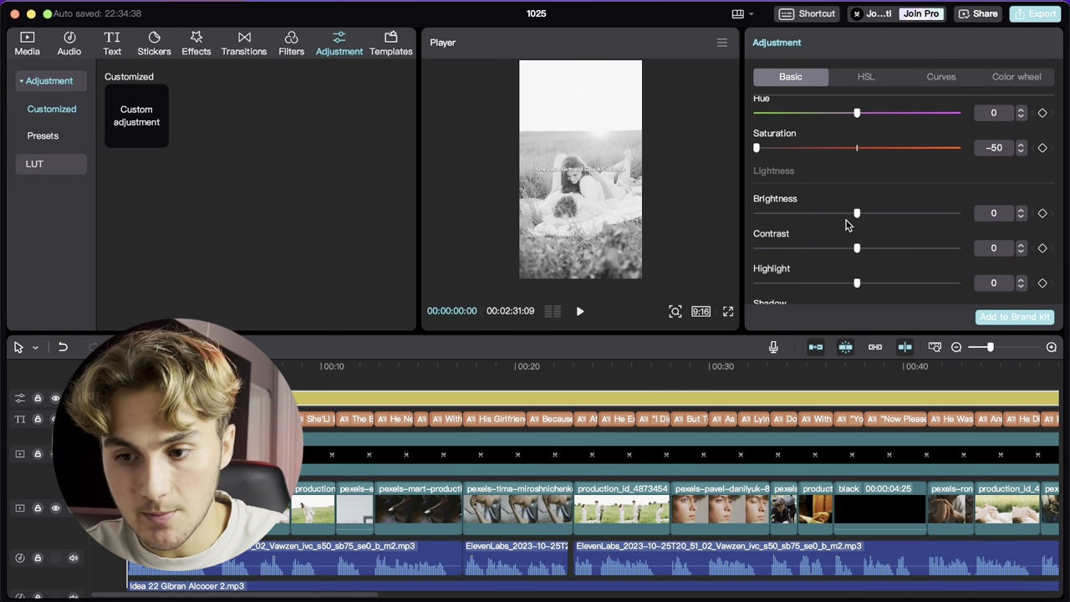
left_click(845, 214)
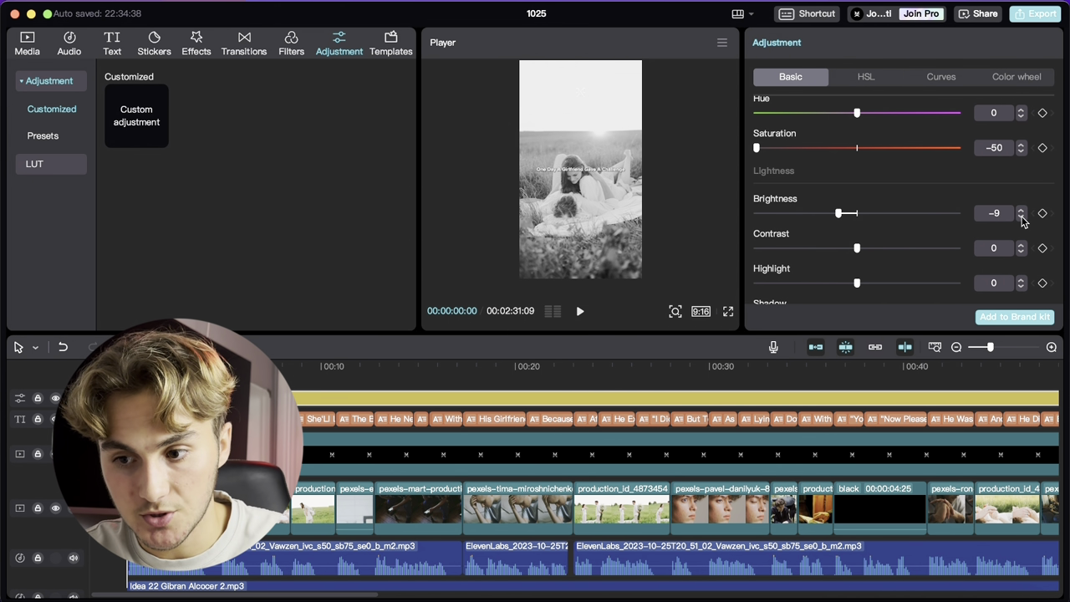
scroll(969, 224, "down", 1)
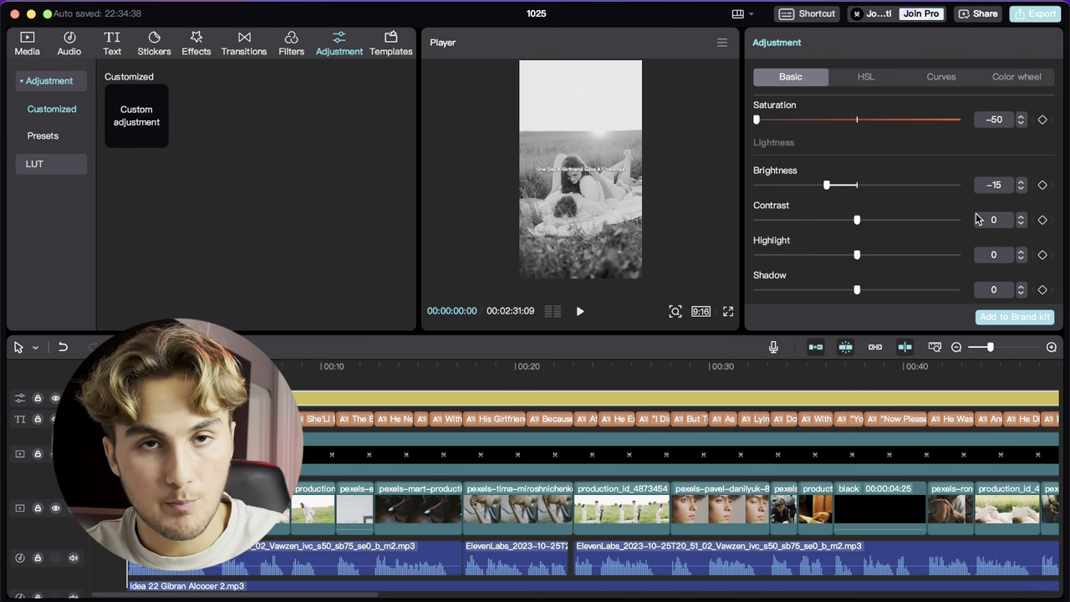
Step: Set the adjustment layer's contrast to 4, shadow to -3 and vignette to 10
scroll(1026, 223, "down", 2)
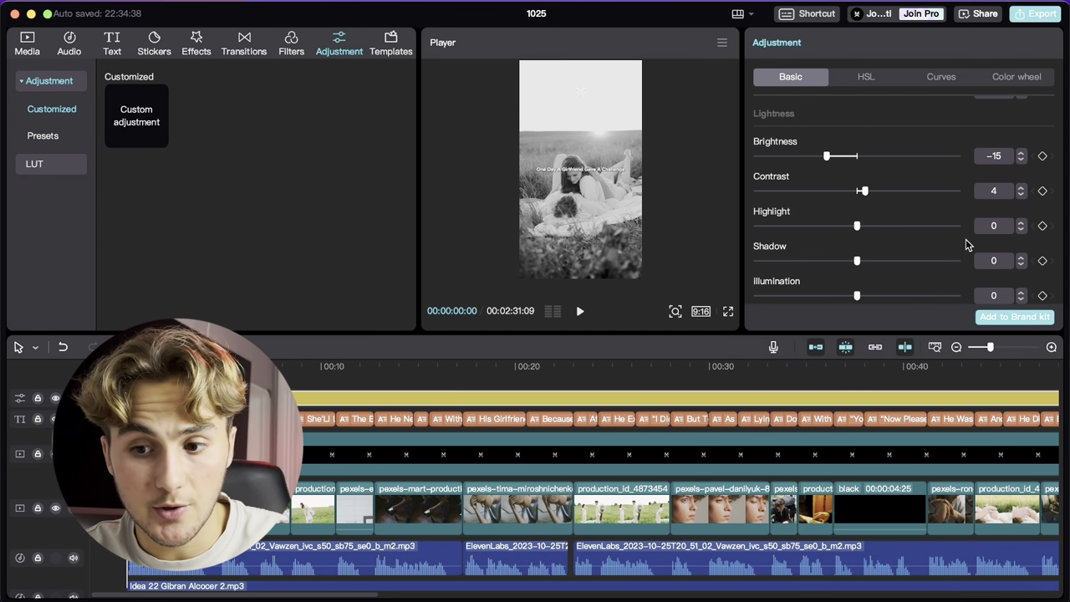
scroll(930, 284, "down", 6)
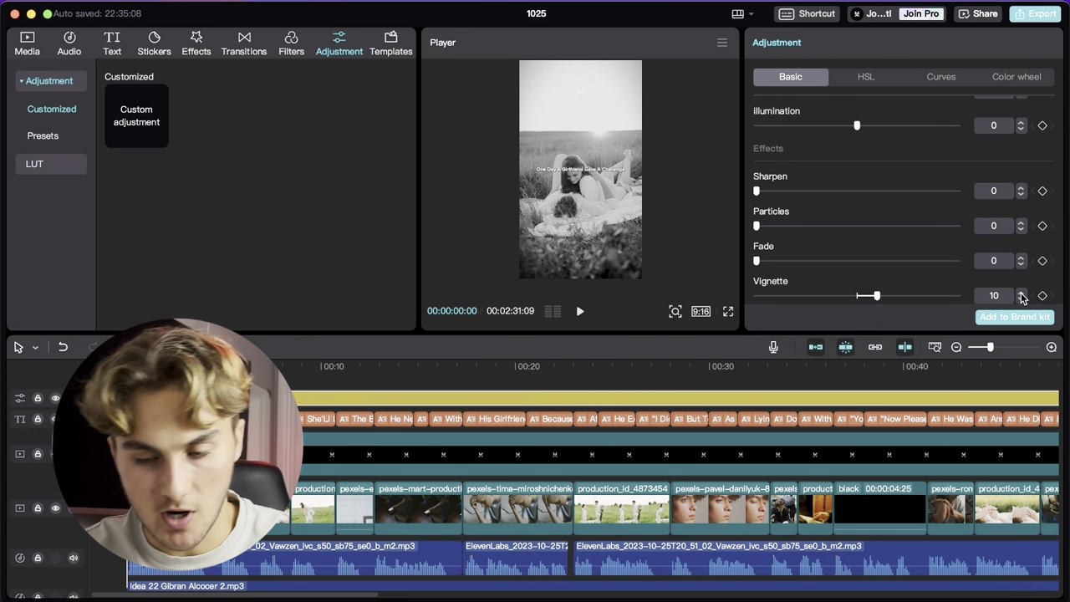
key("space")
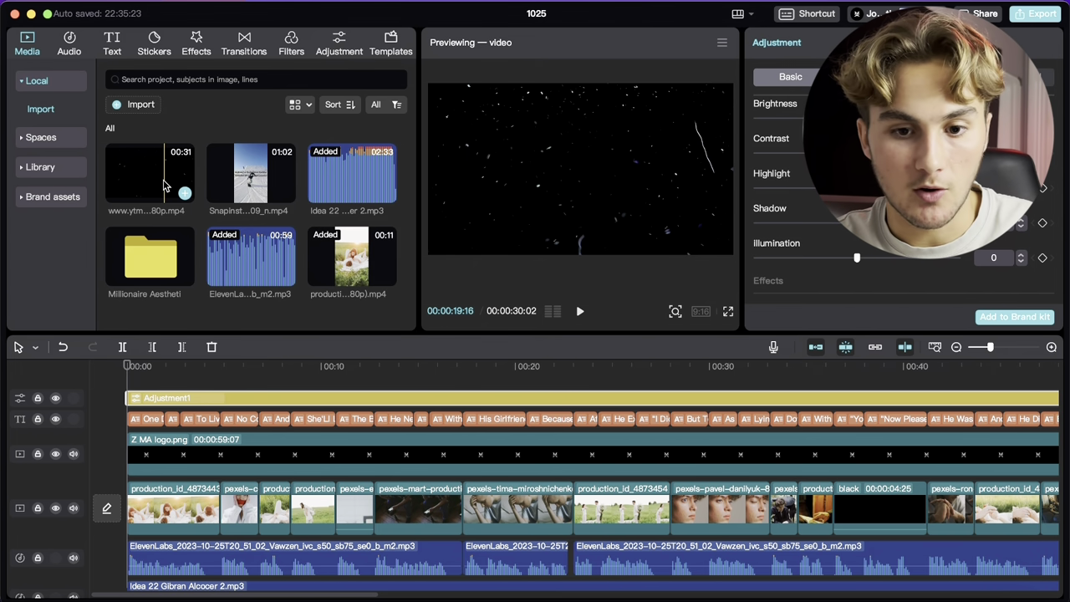
Step: Place the dust particles overlay twice end to end above the logo from the timeline start, trimming the second copy to the end of the video clips
left_click_drag(146, 182, 134, 468)
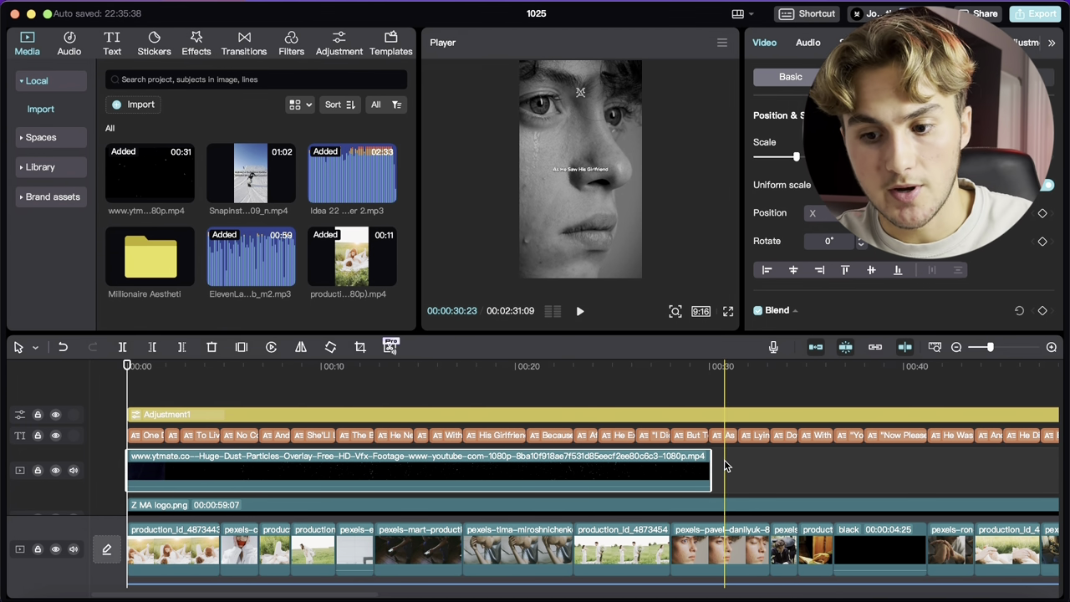
scroll(721, 461, "right", 3)
left_click_drag(165, 176, 594, 471)
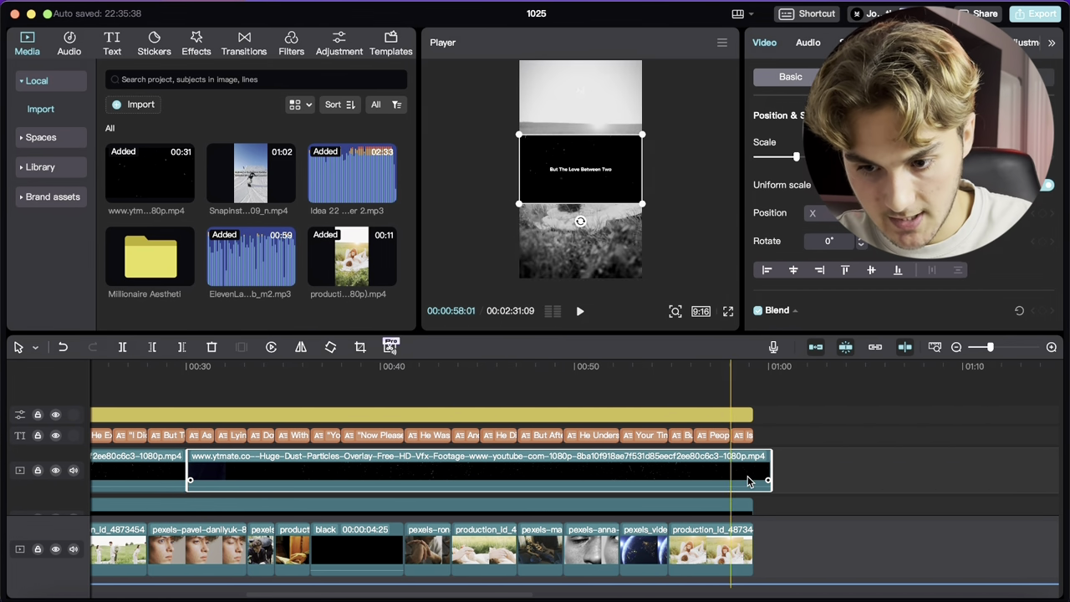
left_click(774, 470)
left_click(768, 468)
left_click_drag(768, 468, 754, 468)
Step: Enlarge both dust overlay clips to fill the vertical frame, scaling the first one to 316%
left_click(598, 366)
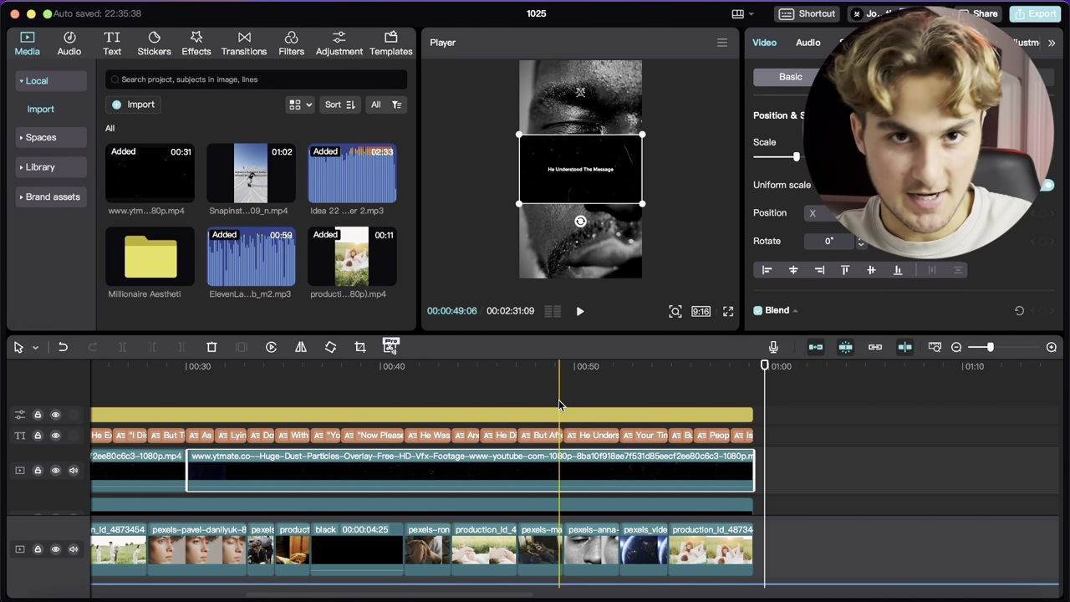
left_click(536, 414)
left_click_drag(641, 203, 725, 249)
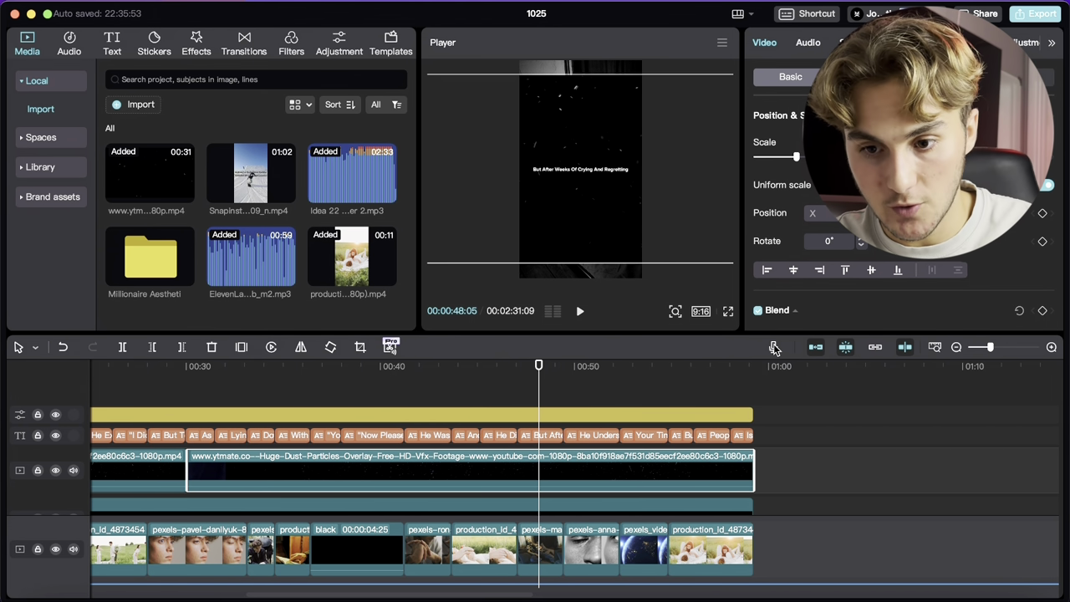
scroll(505, 426, "left", 10)
left_click(505, 421)
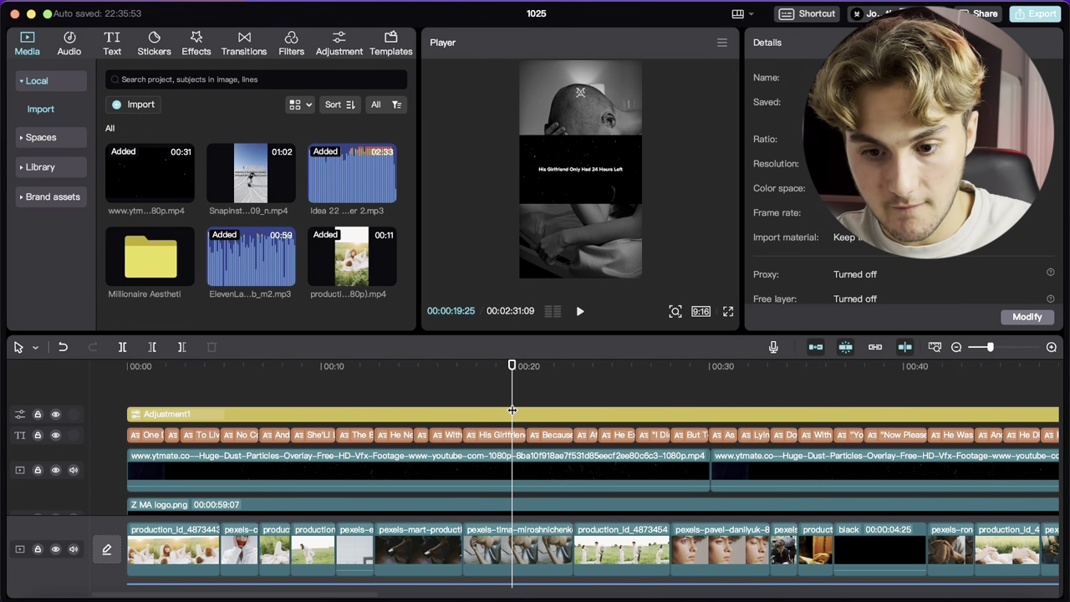
left_click(510, 468)
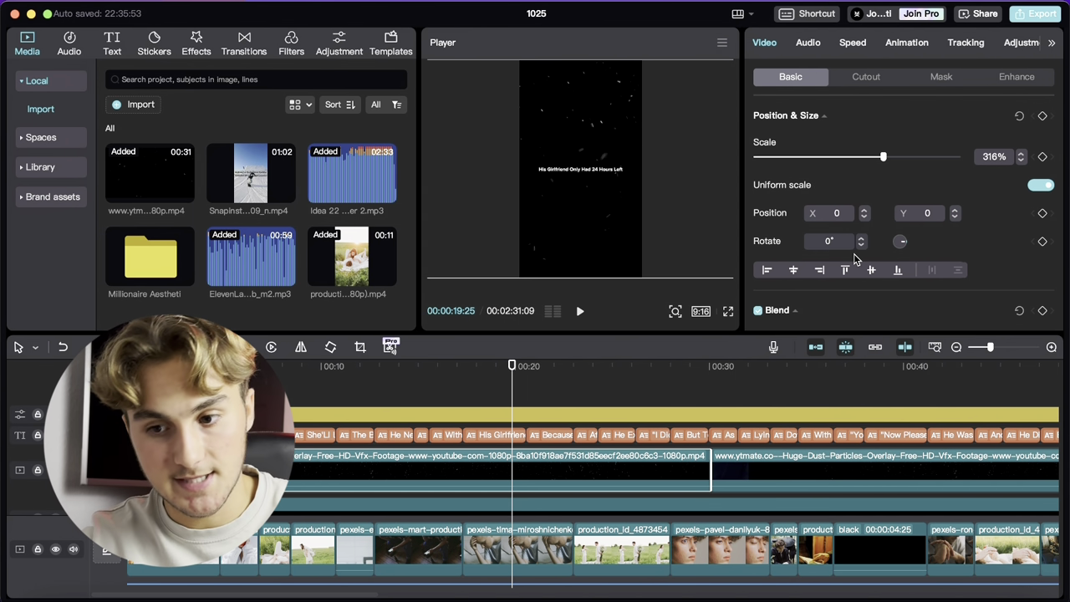
Step: Lower the first dust overlay clip's opacity to 15%
scroll(854, 258, "down", 4)
left_click(862, 243)
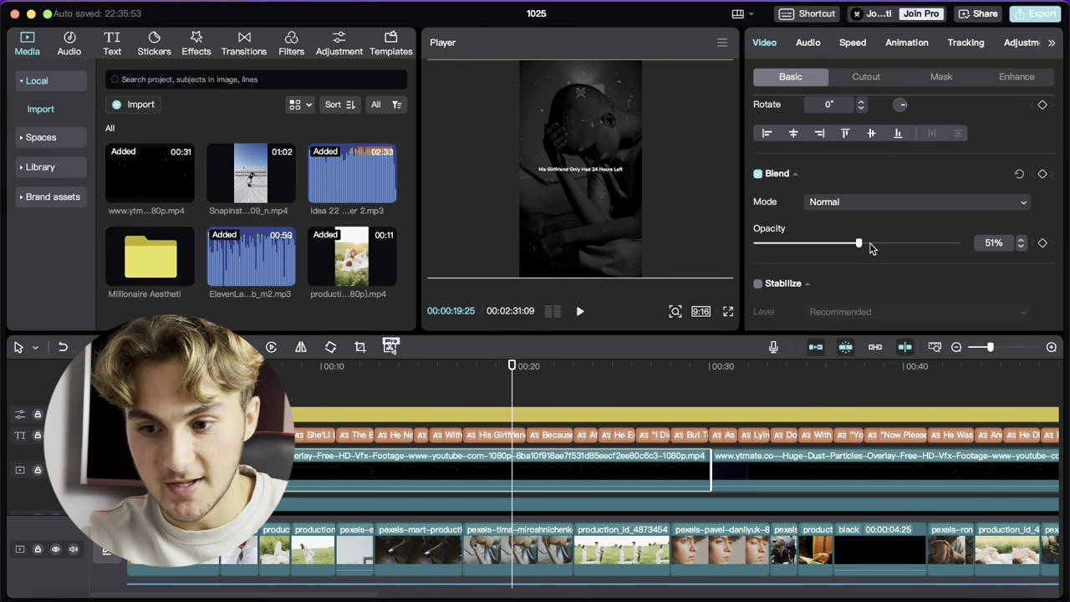
left_click_drag(860, 244, 816, 244)
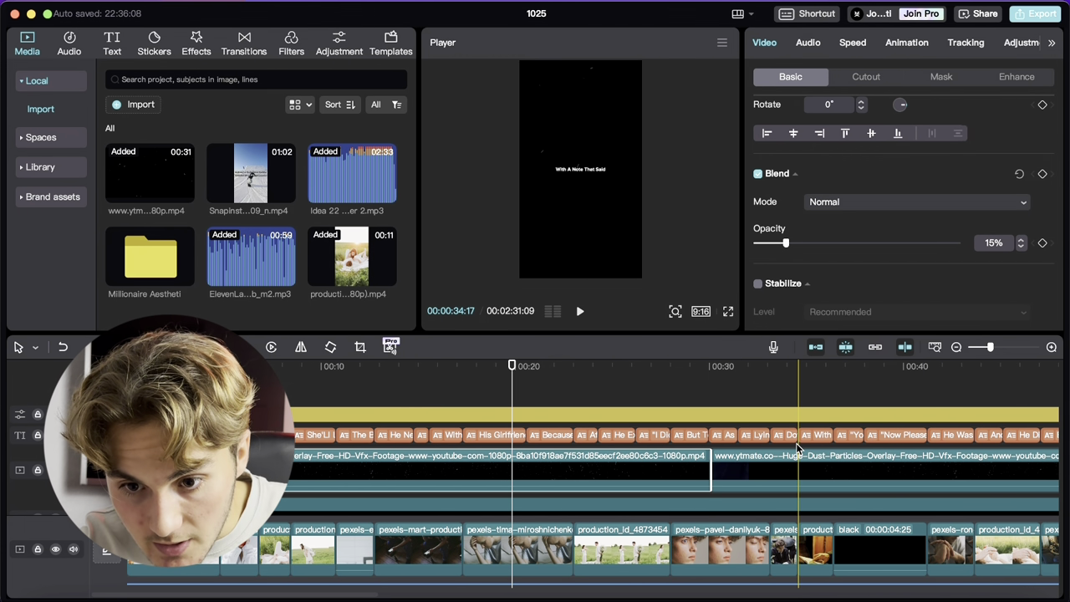
Step: Lower the second dust overlay clip's opacity to 33%
left_click_drag(786, 243, 961, 244)
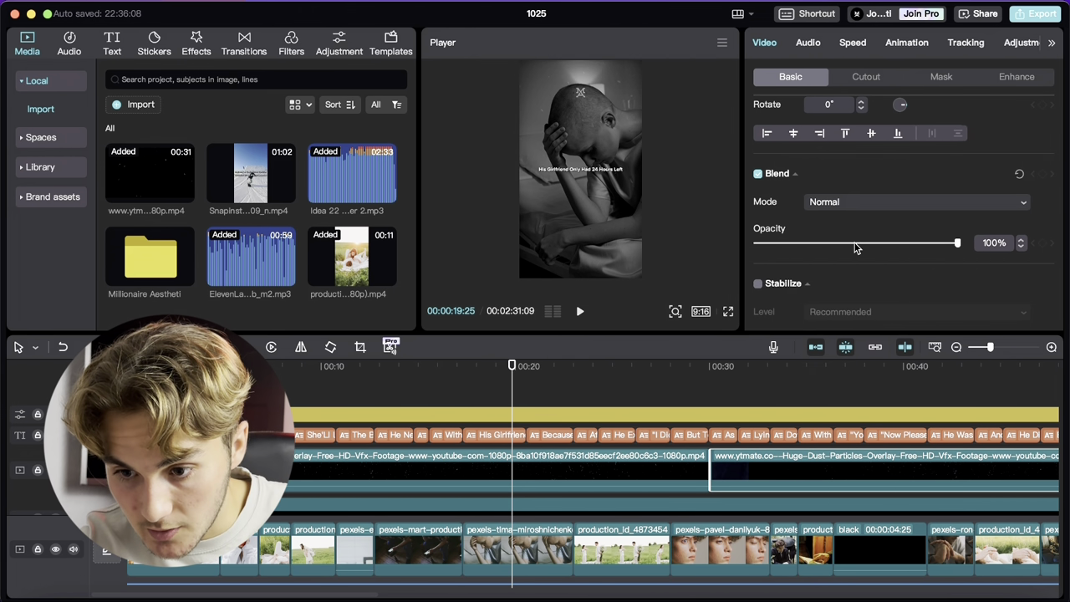
left_click_drag(854, 245, 820, 244)
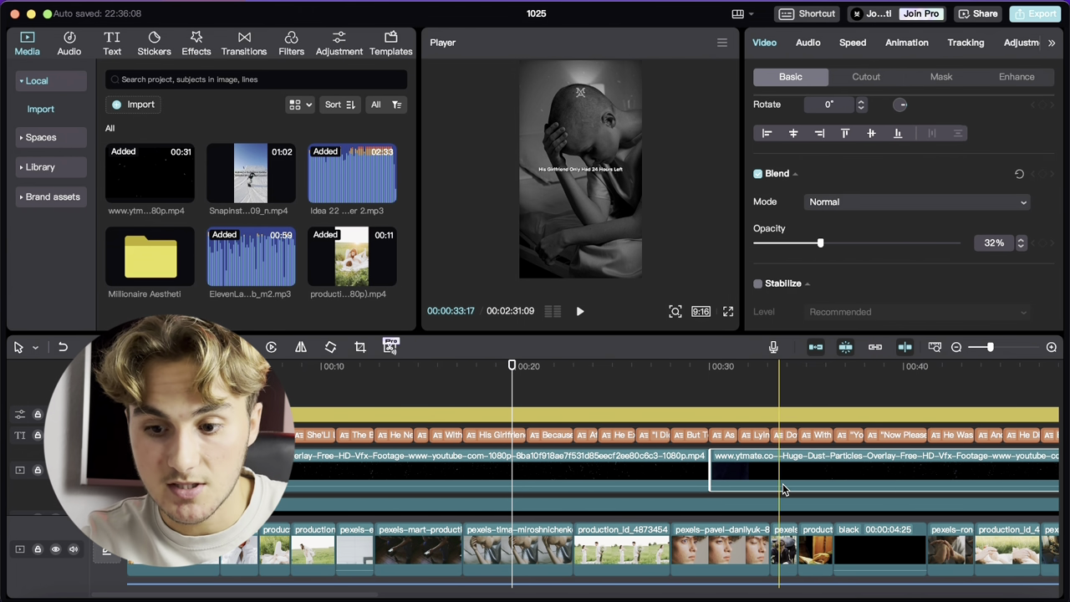
left_click(818, 390)
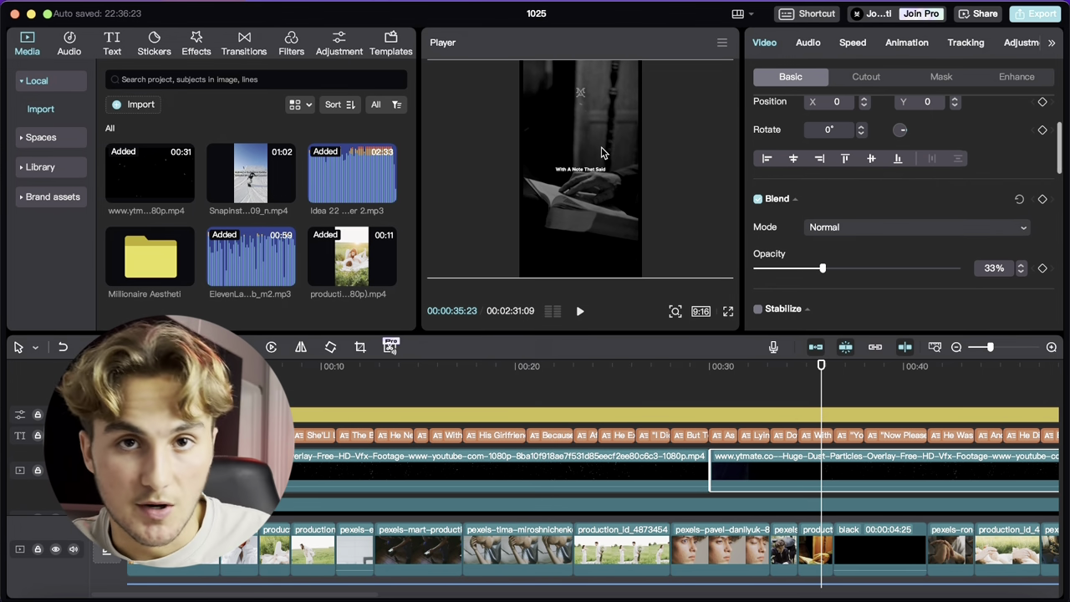
Step: Set the first dust overlay clip's opacity to 32%
left_click(483, 393)
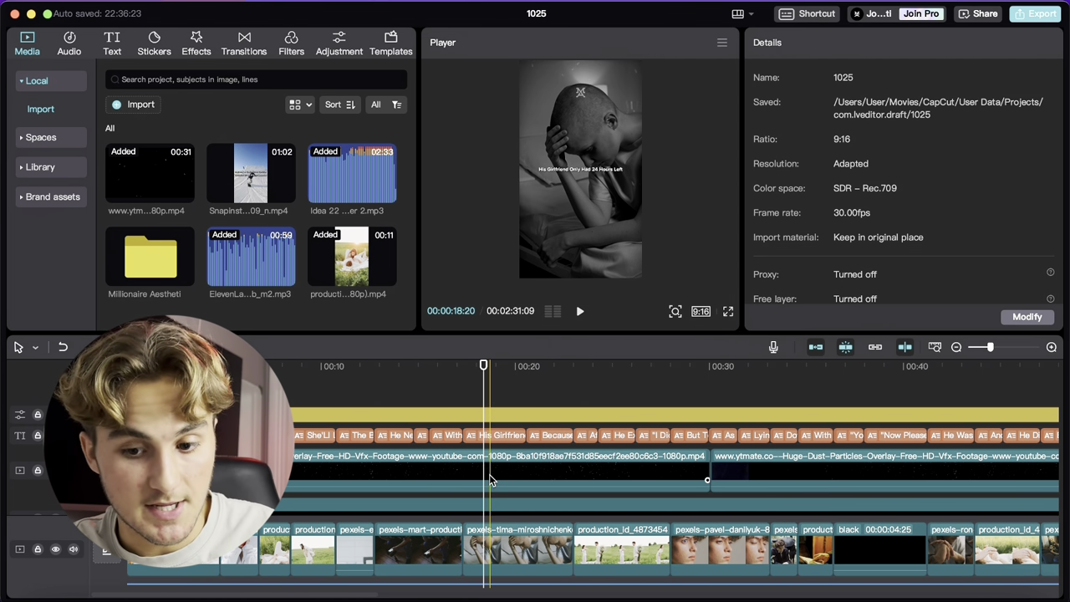
left_click(488, 474)
scroll(936, 261, "down", 5)
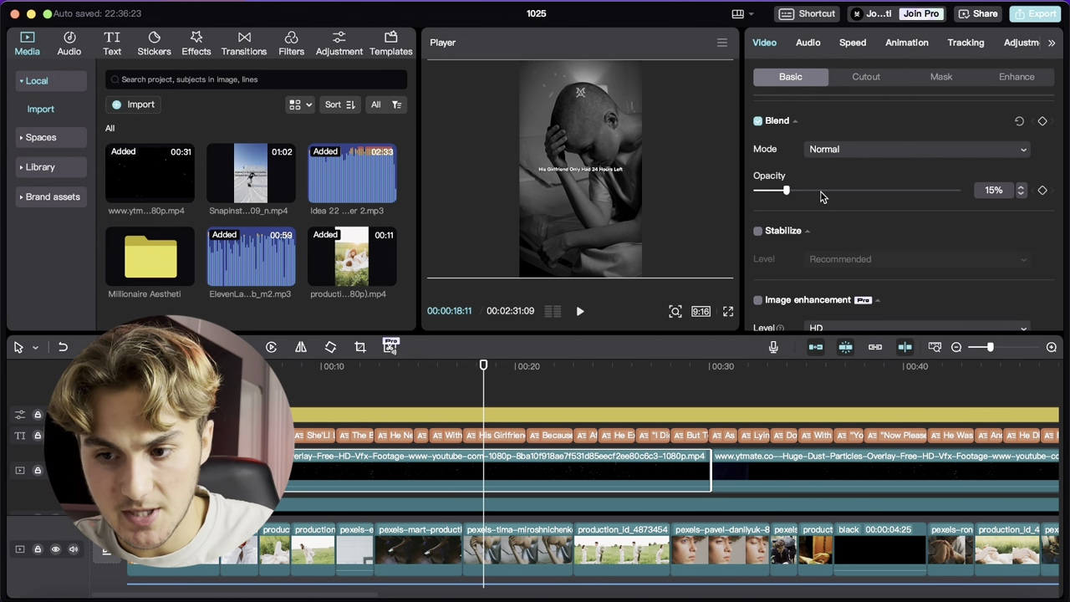
left_click_drag(819, 190, 815, 193)
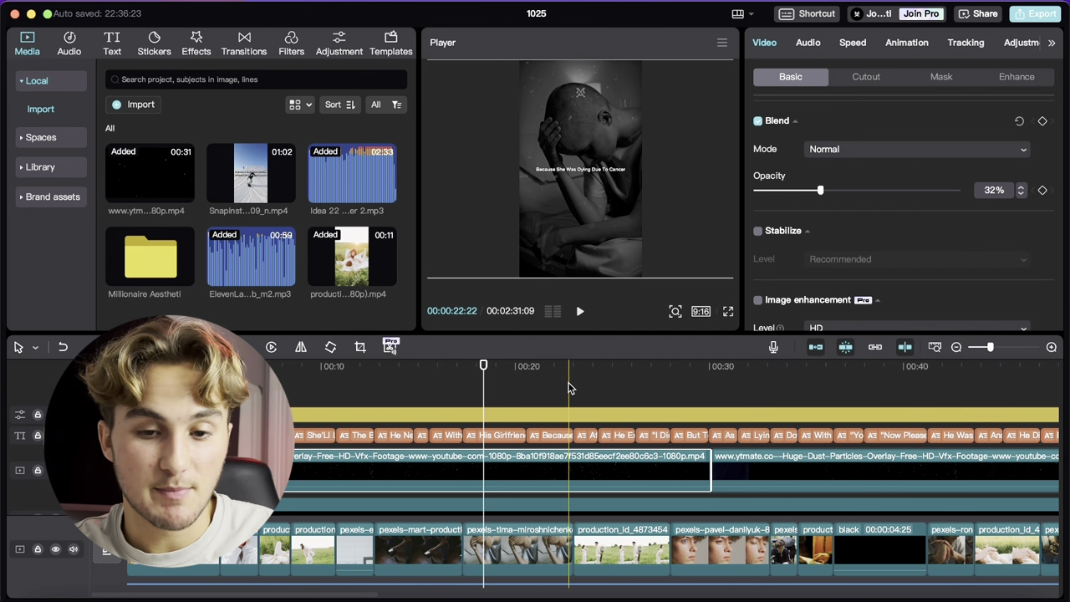
Step: Change the adjustment layer's brightness to -7 and its contrast to 2
left_click(358, 418)
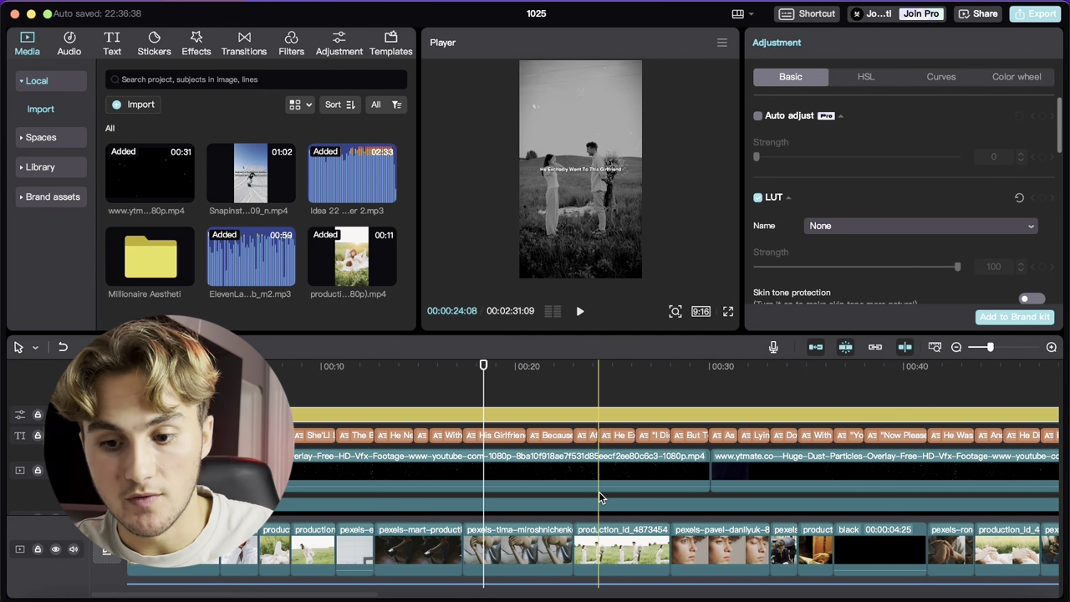
scroll(790, 289, "down", 2)
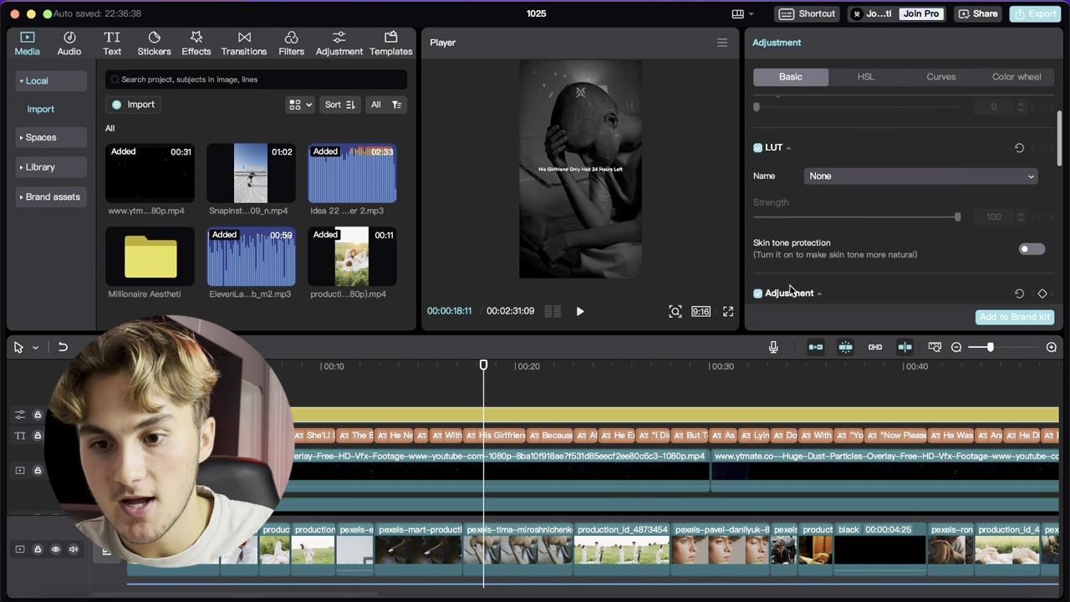
scroll(845, 202, "down", 8)
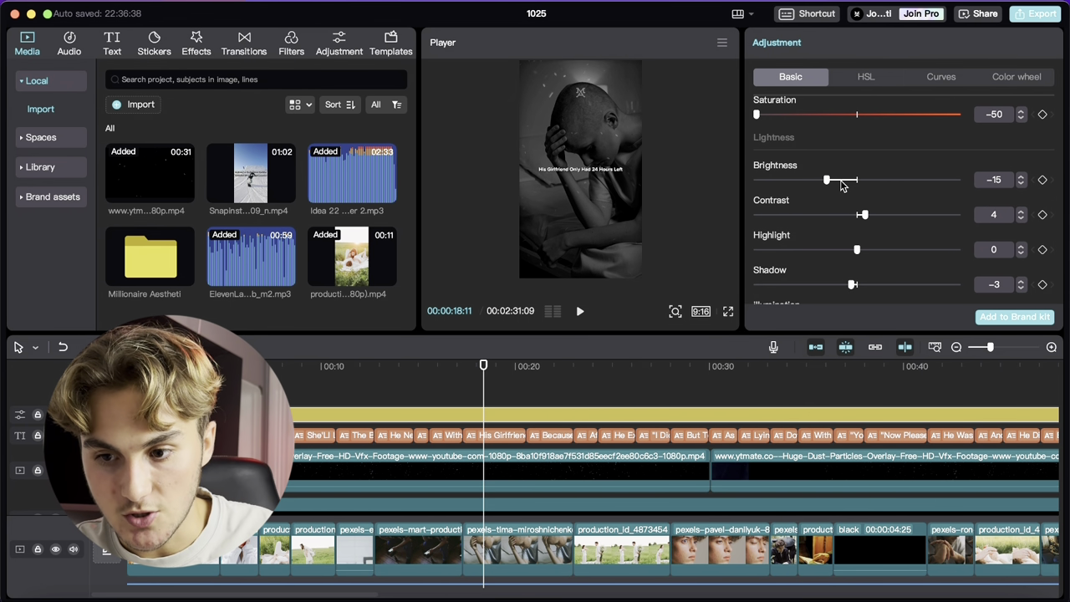
left_click(841, 179)
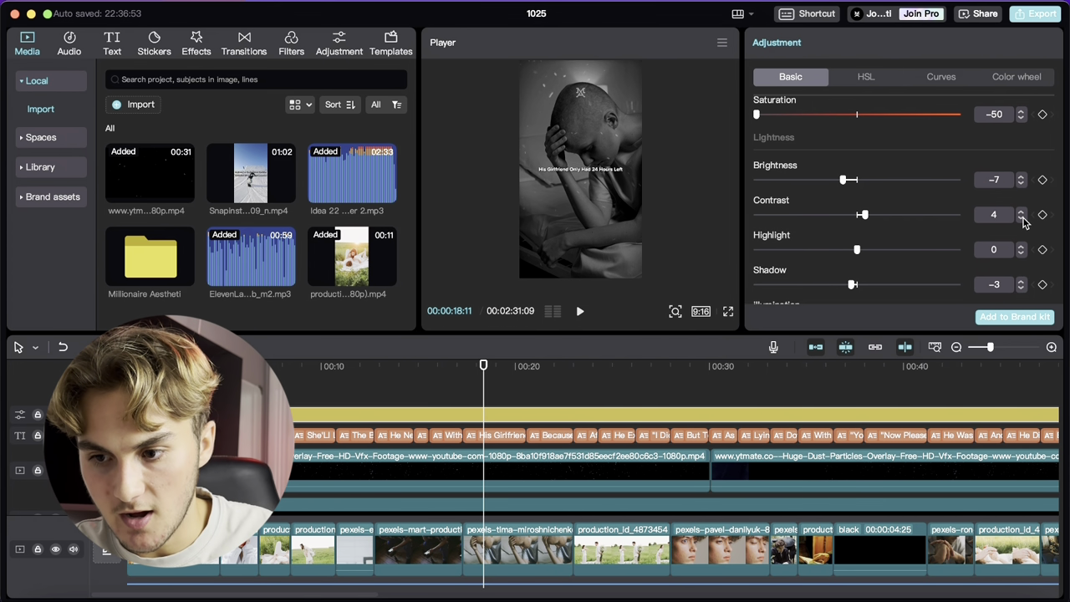
scroll(870, 271, "down", 2)
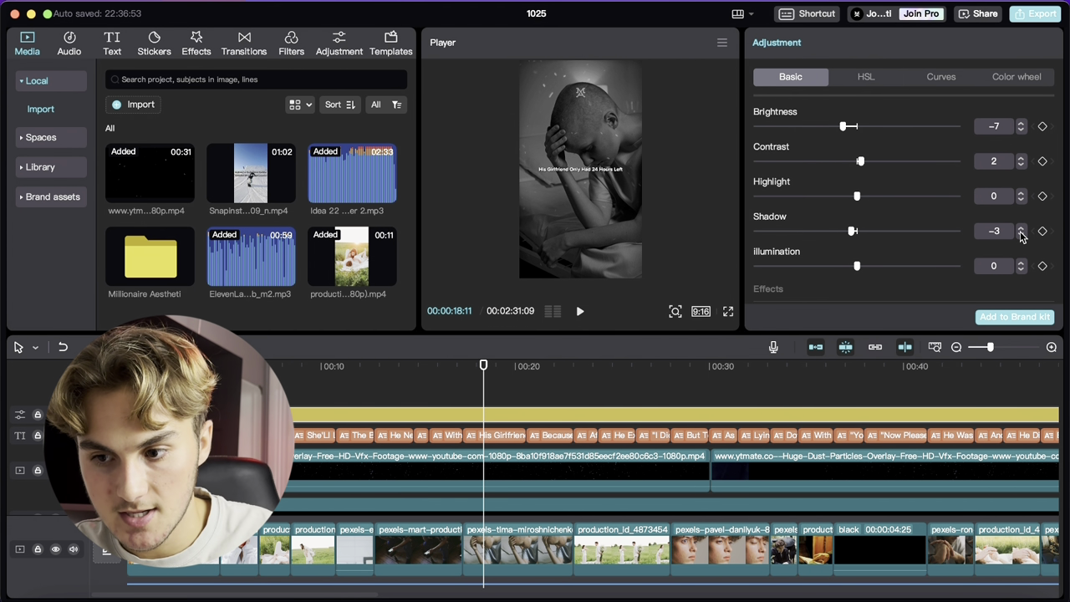